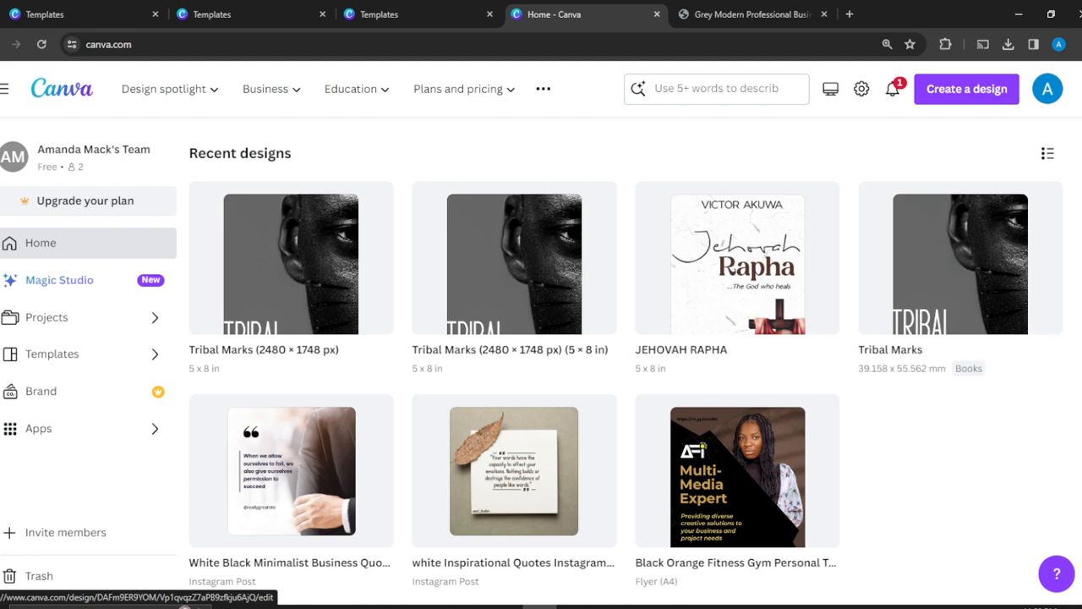
- Search the template library for "creative poster"
scroll(626, 360, up, 5)
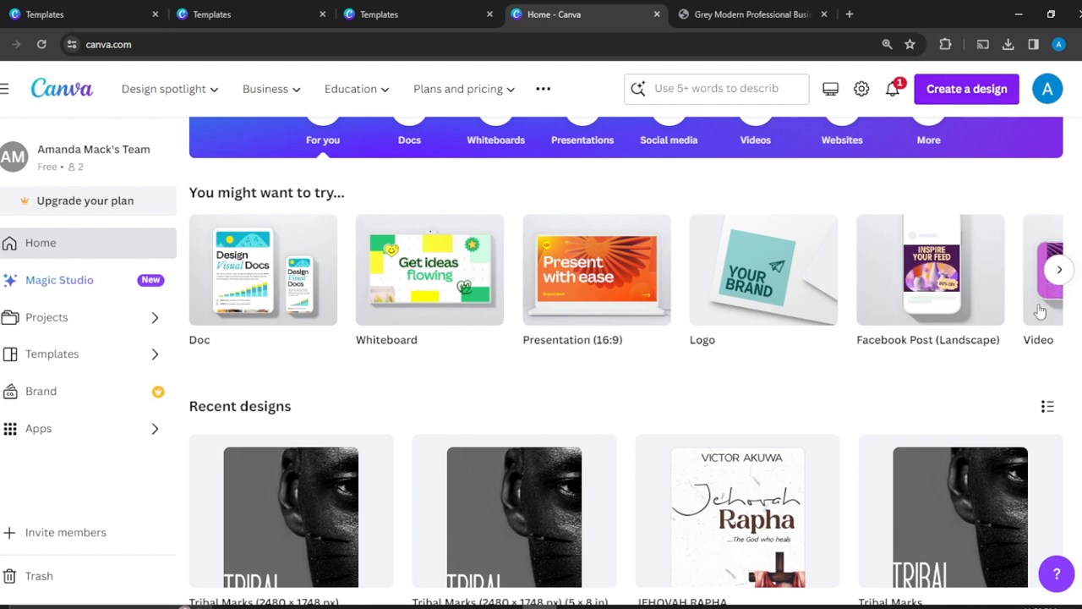
scroll(723, 279, down, 1)
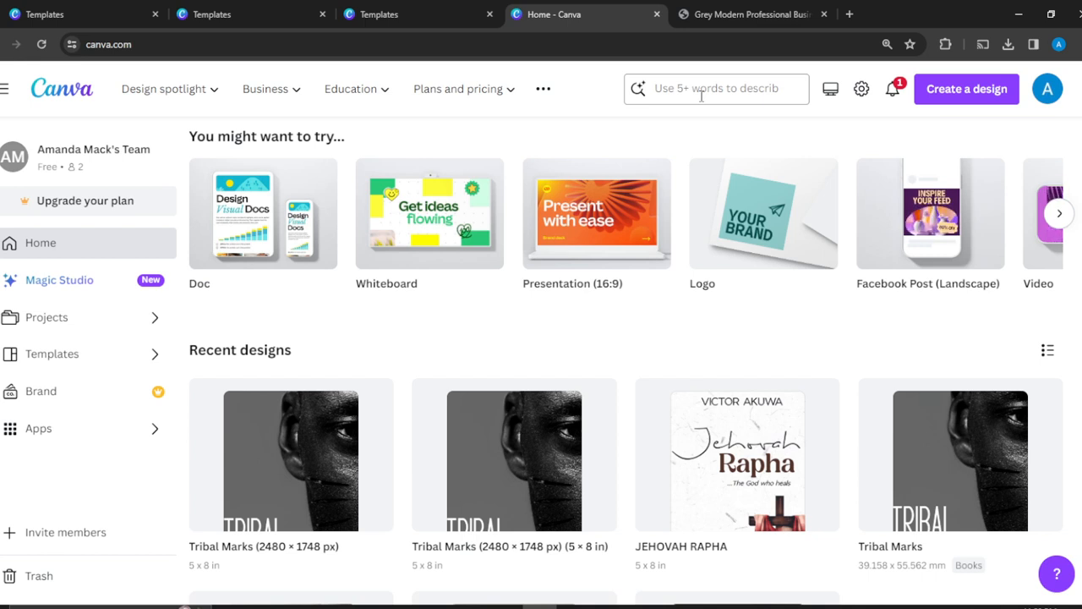
click(705, 91)
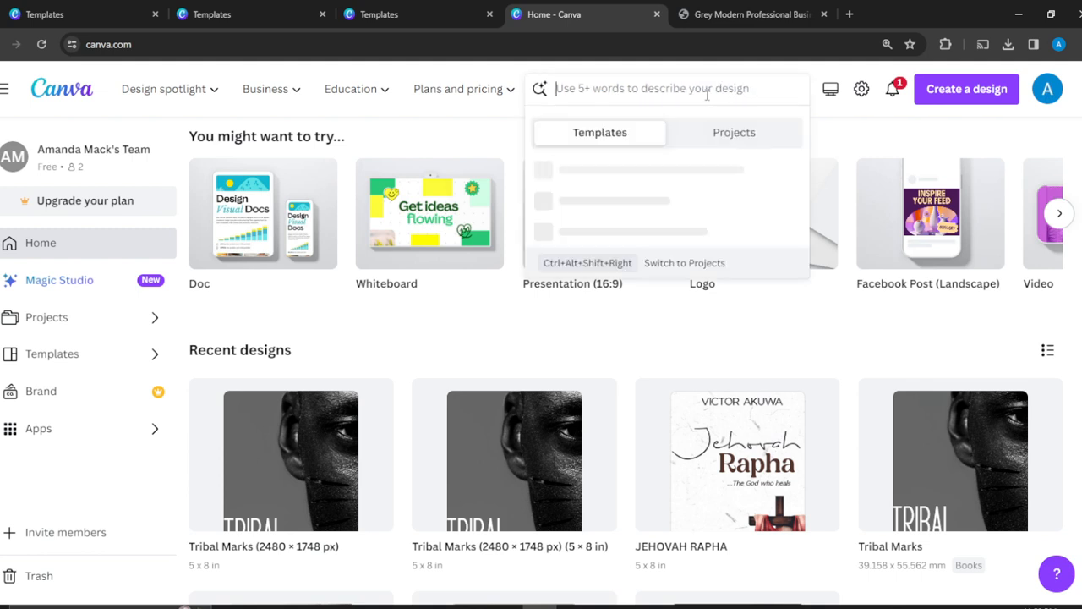
text(crea)
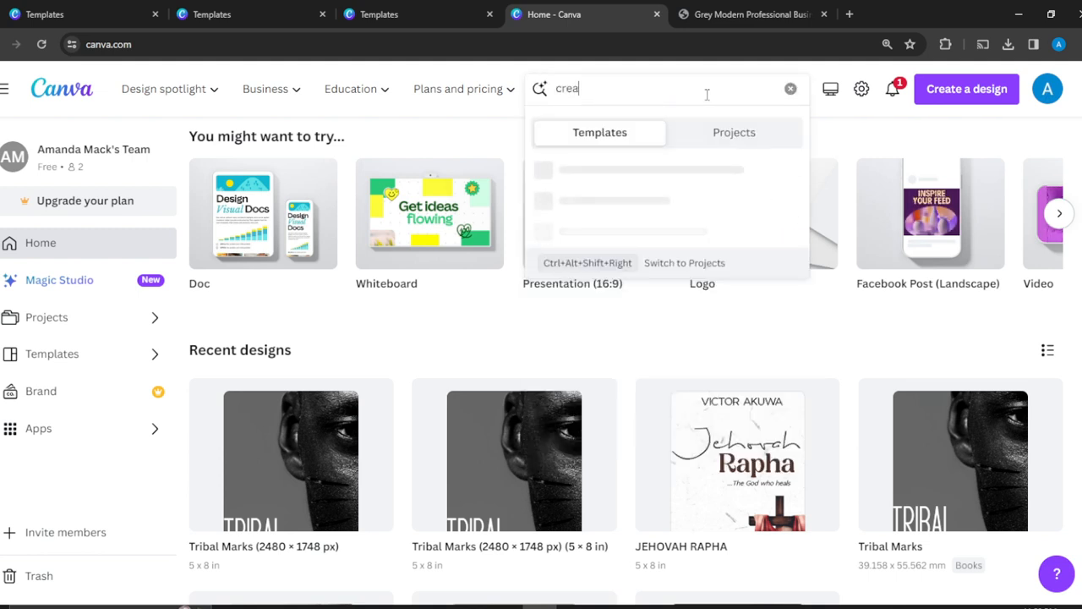
text(tive )
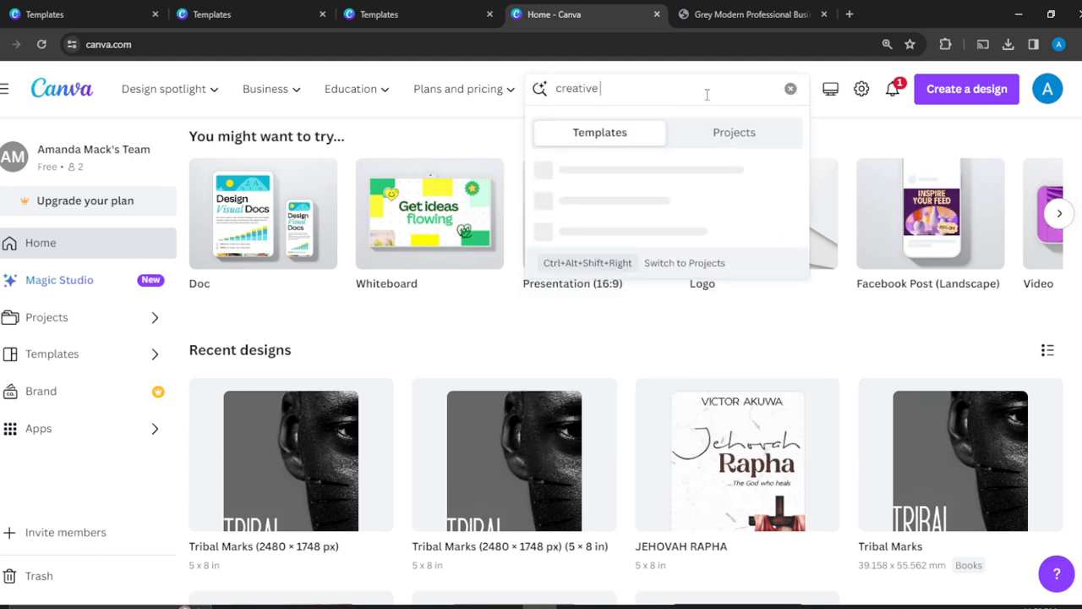
text(posy)
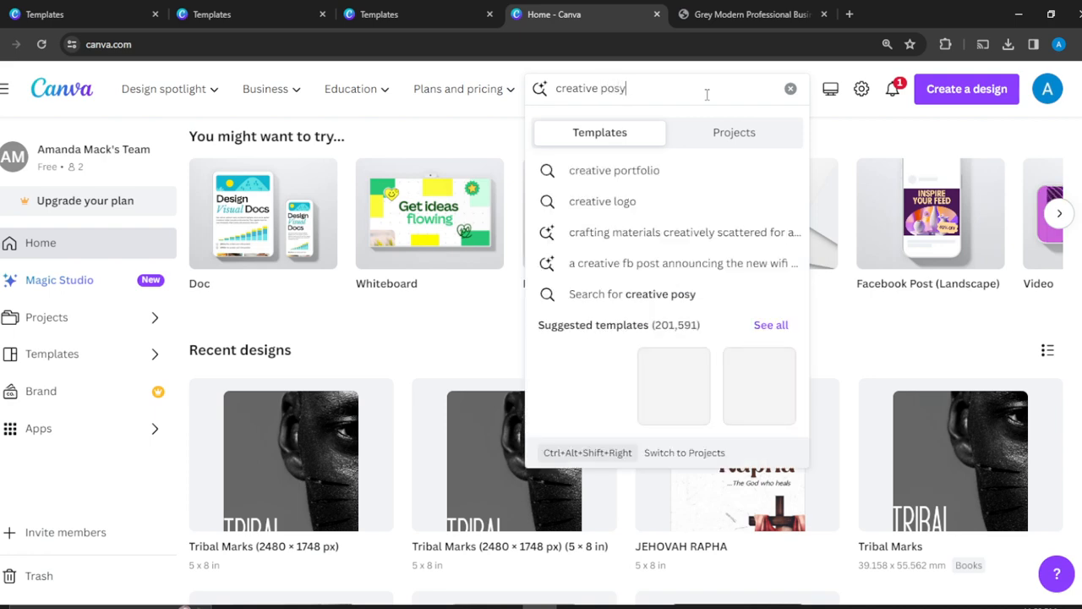
key(BackSpace)
text(ter)
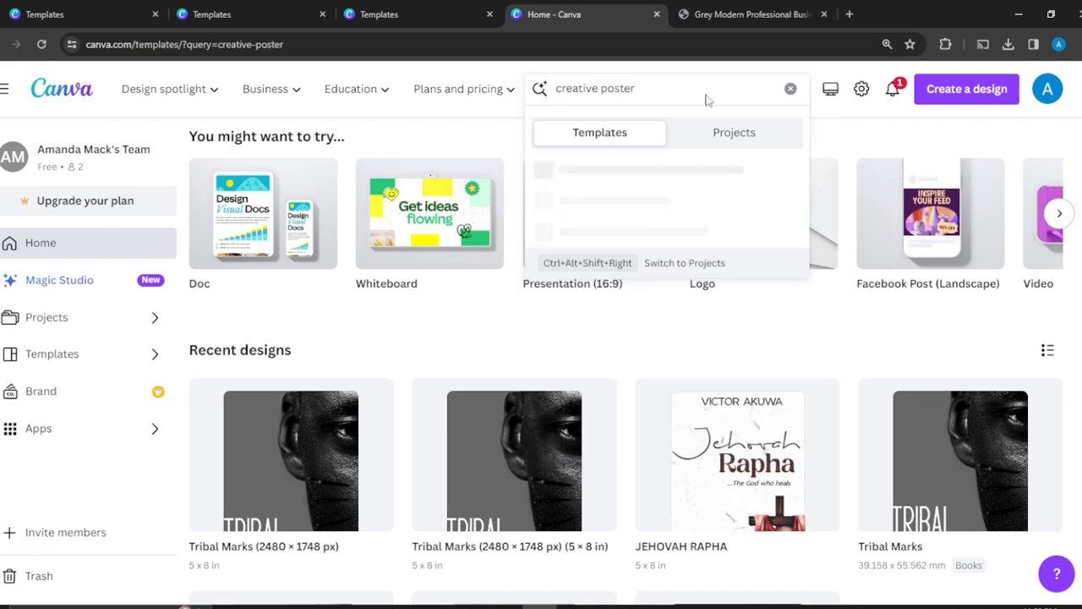
key(Return)
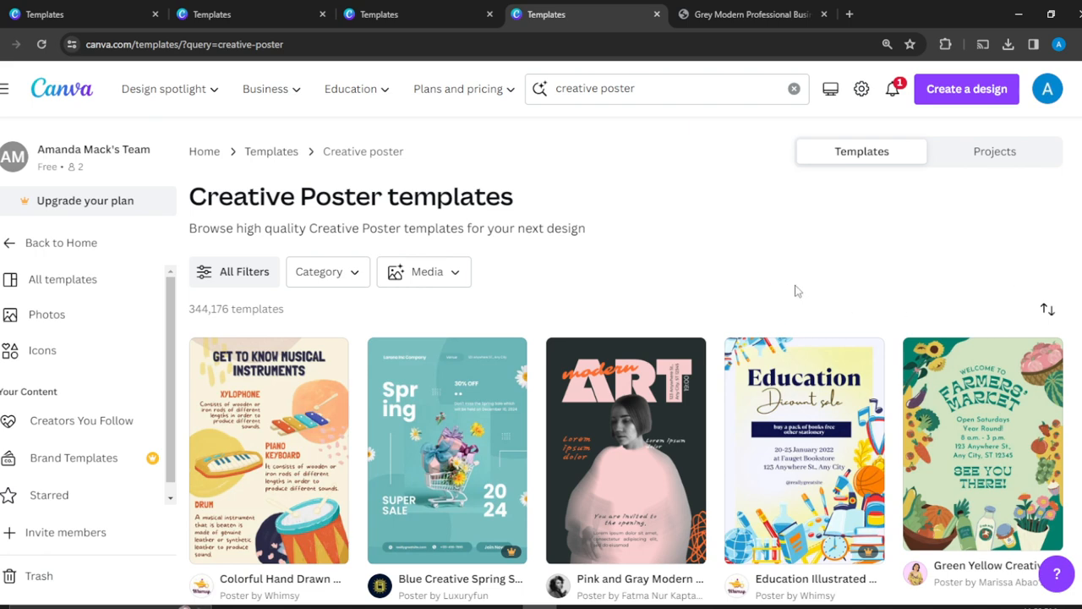
- Look through the creative poster template results, comparing the designs and which ones are marked Pro
scroll(795, 291, down, 3)
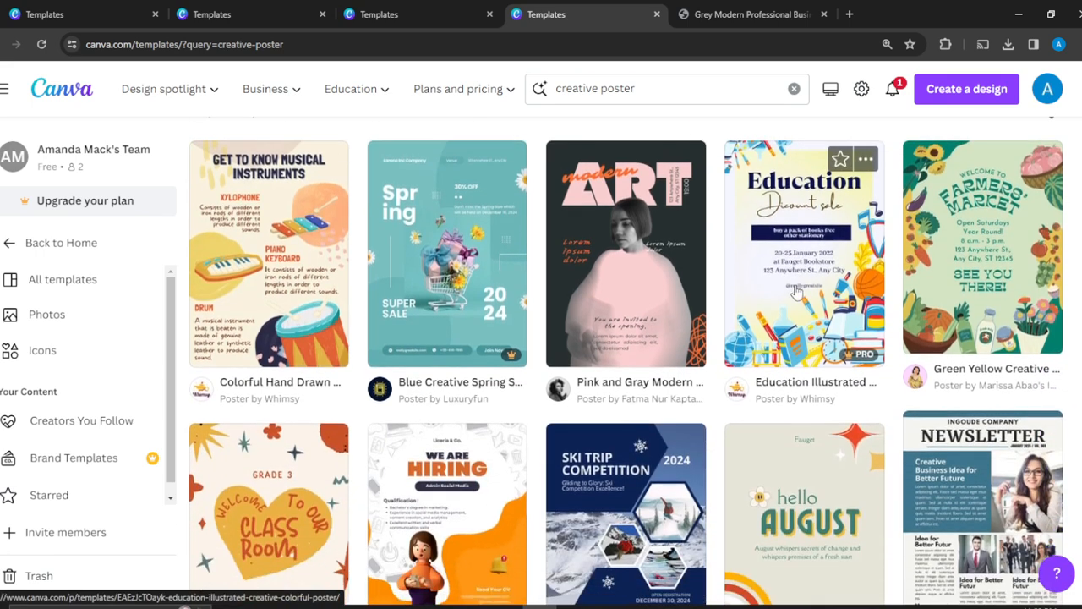
scroll(795, 291, down, 2)
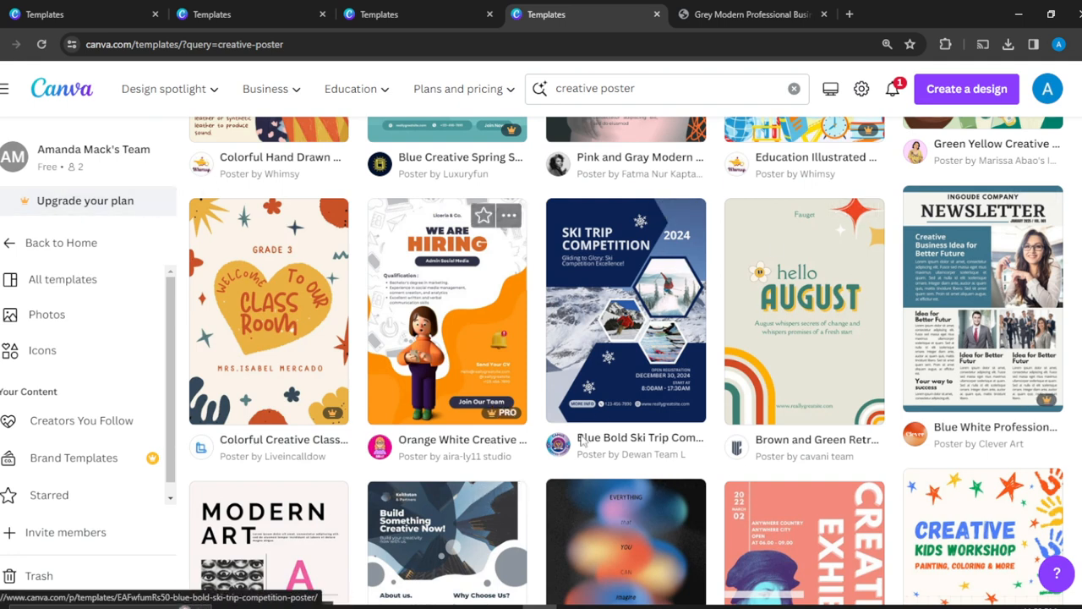
scroll(1012, 531, down, 3)
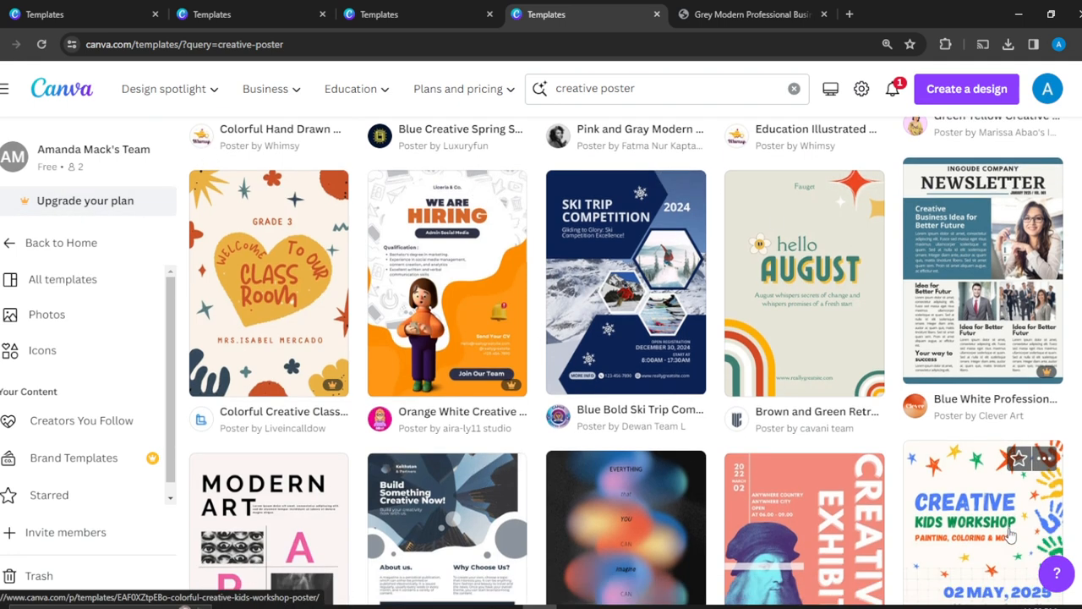
scroll(1011, 531, up, 3)
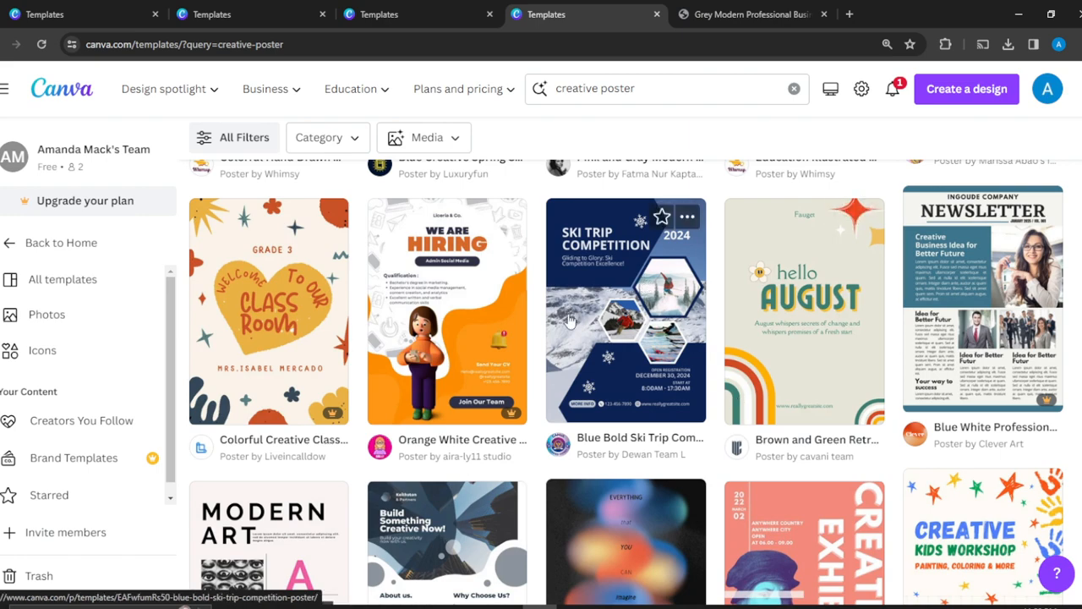
scroll(569, 320, down, 1)
scroll(570, 319, down, 6)
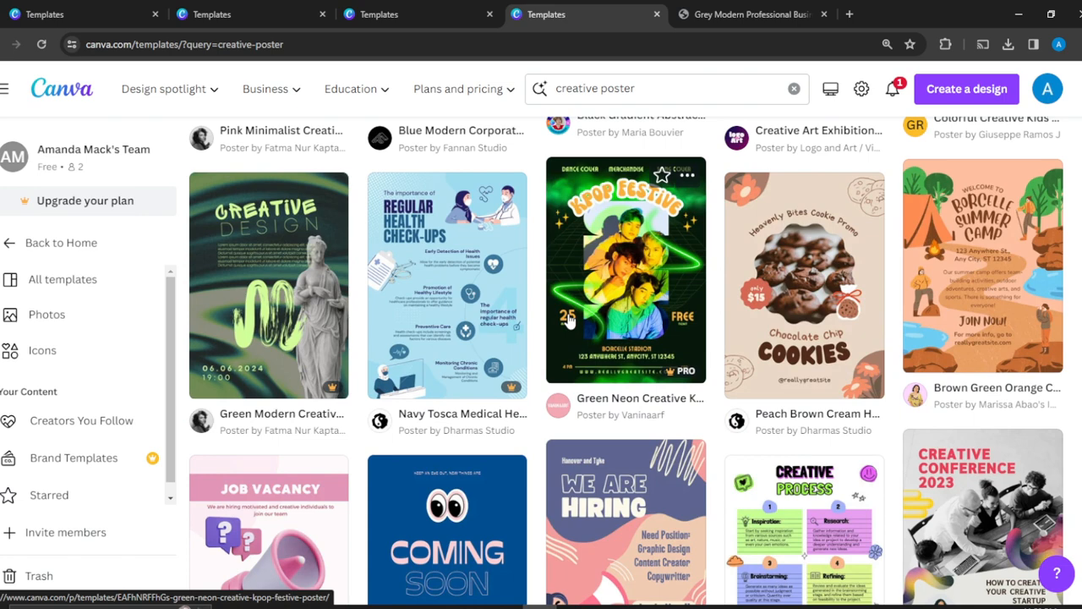
scroll(570, 320, down, 2)
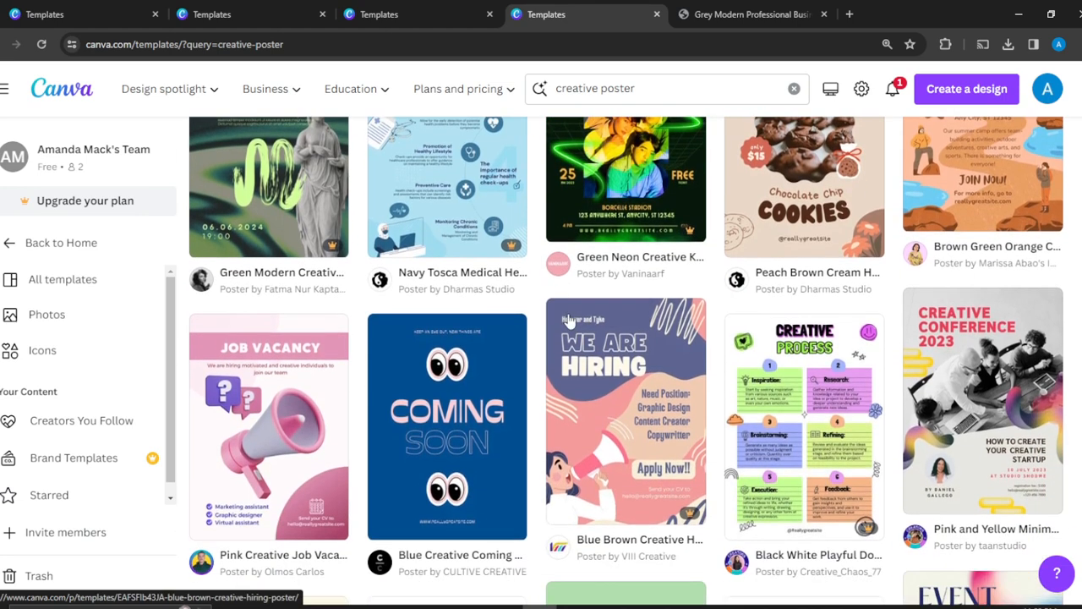
scroll(569, 320, down, 1)
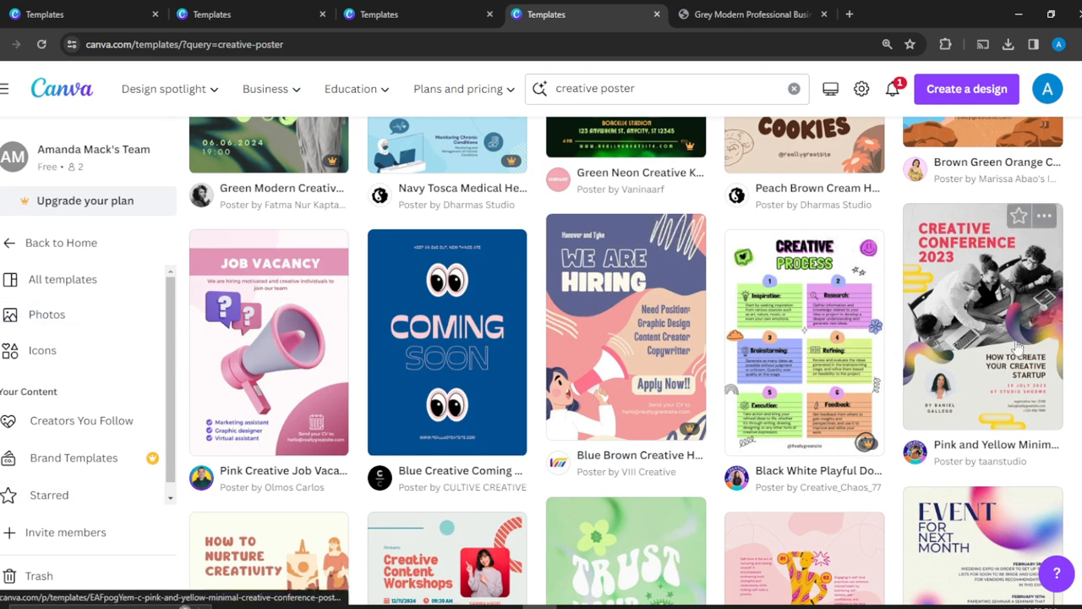
scroll(809, 428, down, 5)
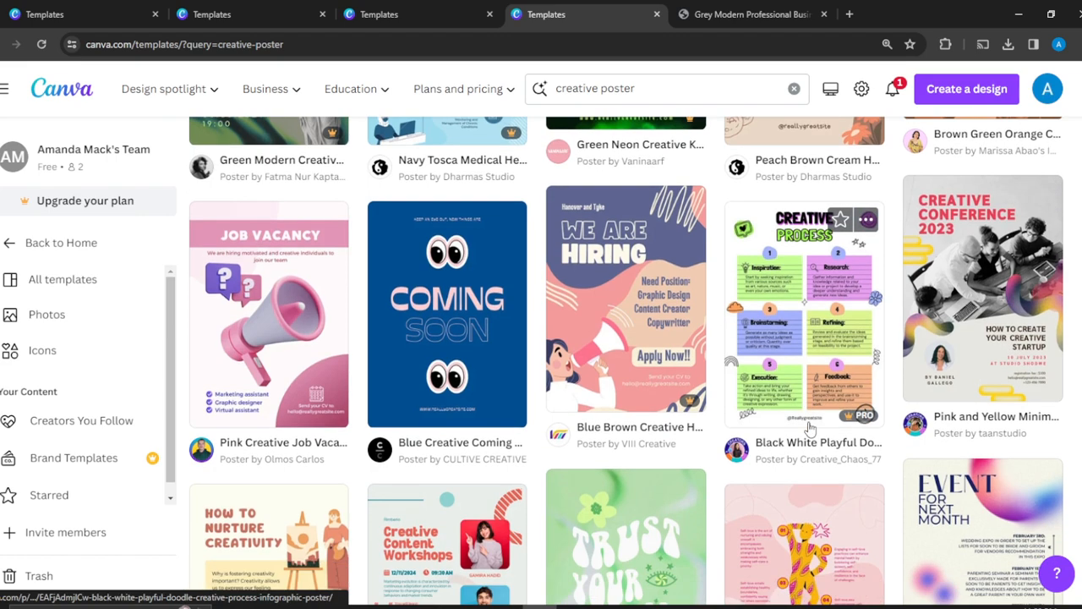
scroll(810, 429, down, 3)
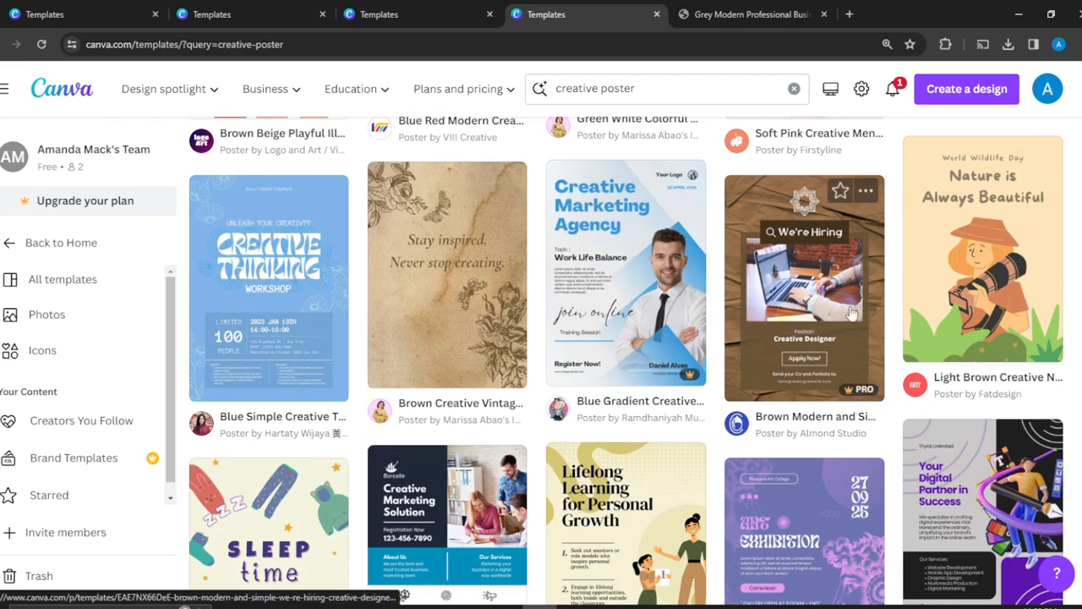
scroll(892, 411, down, 1)
scroll(892, 413, down, 4)
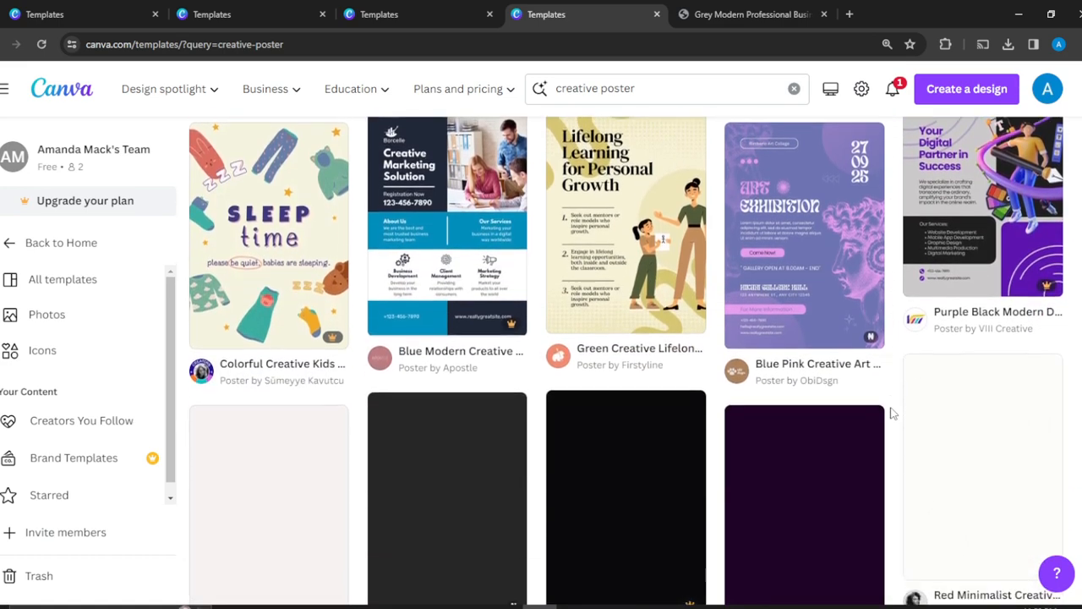
scroll(892, 413, down, 4)
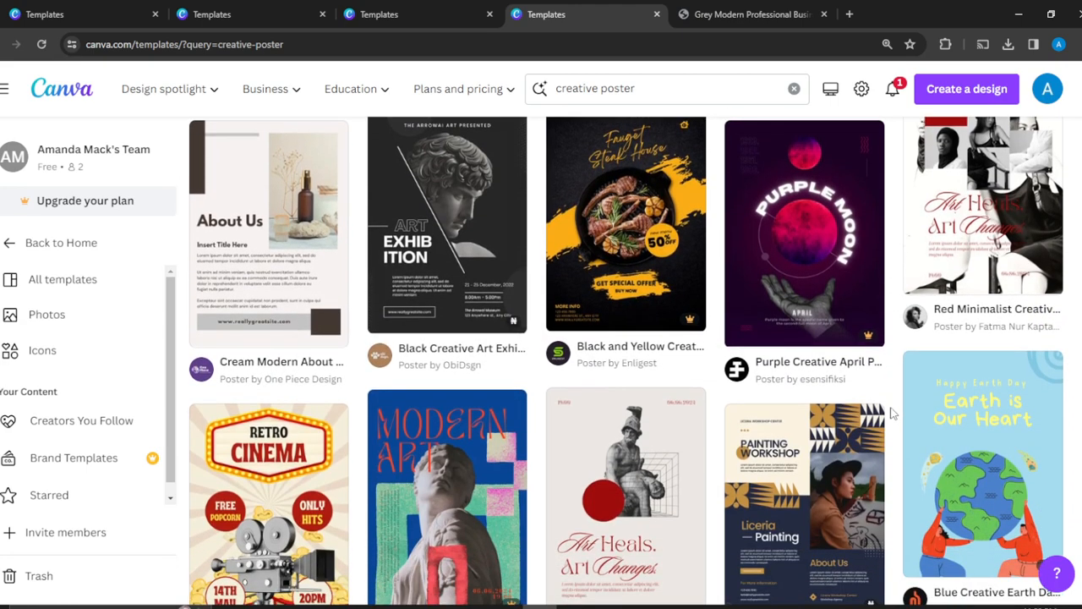
scroll(893, 413, down, 2)
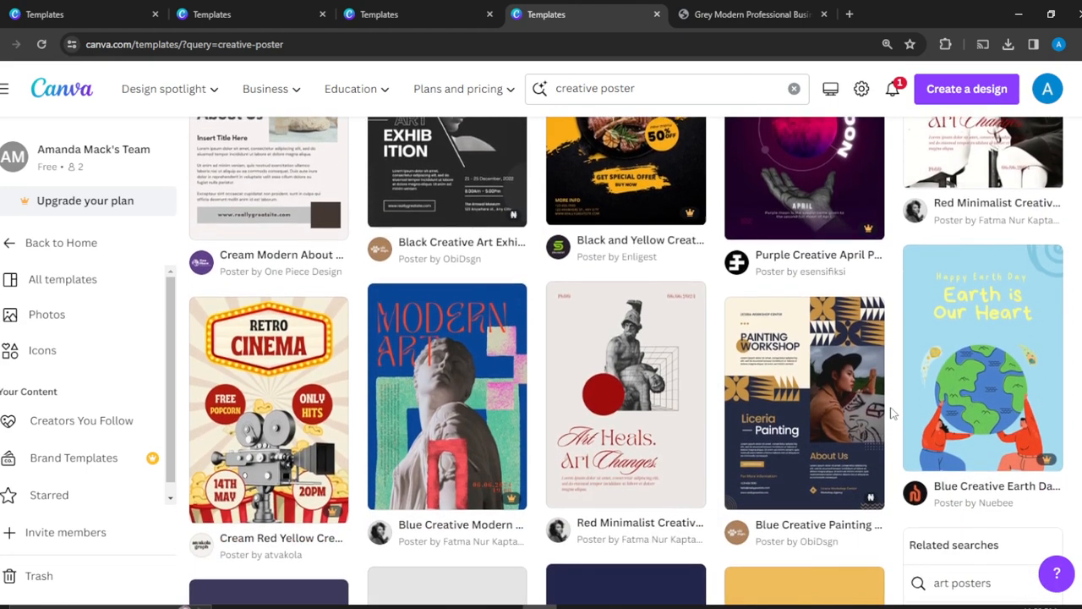
scroll(892, 412, down, 2)
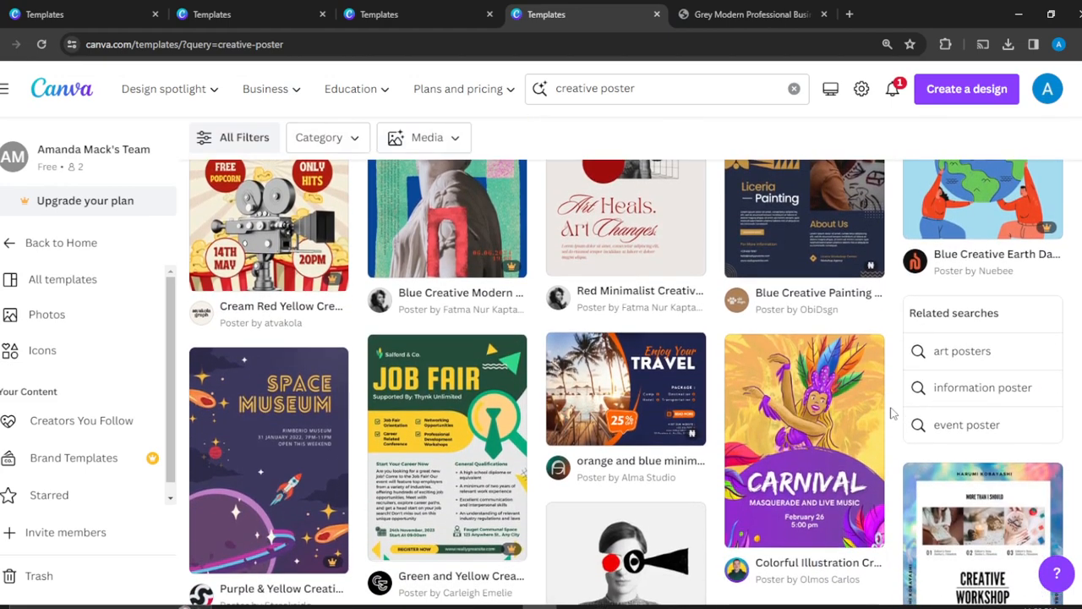
scroll(892, 413, down, 2)
scroll(892, 412, down, 2)
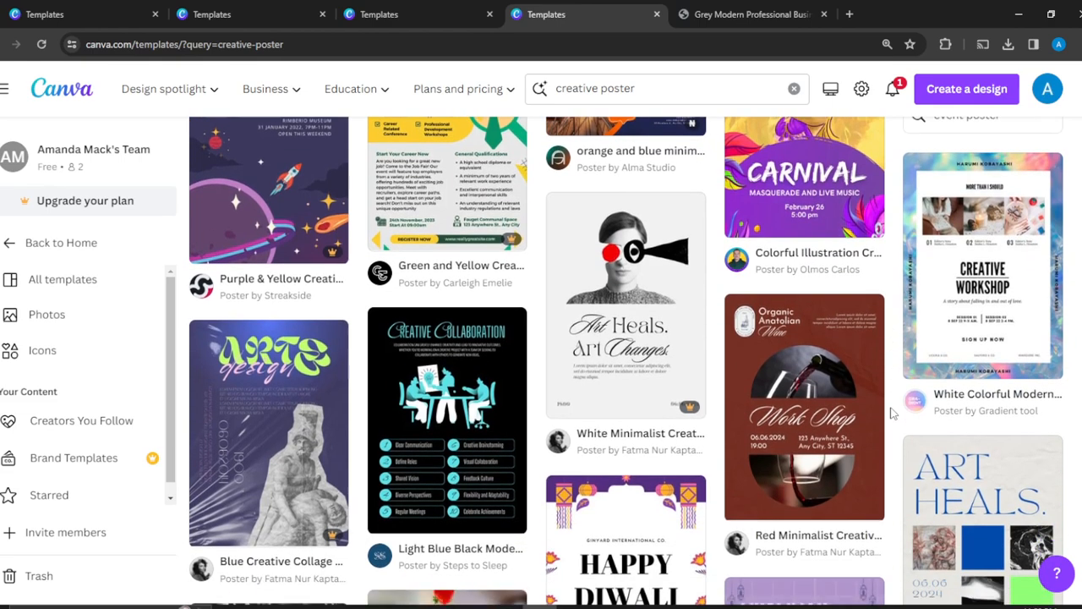
- Choose the "Red Minimalist Creative Beverage Brand Poster" template and open it for customizing
scroll(892, 412, down, 1)
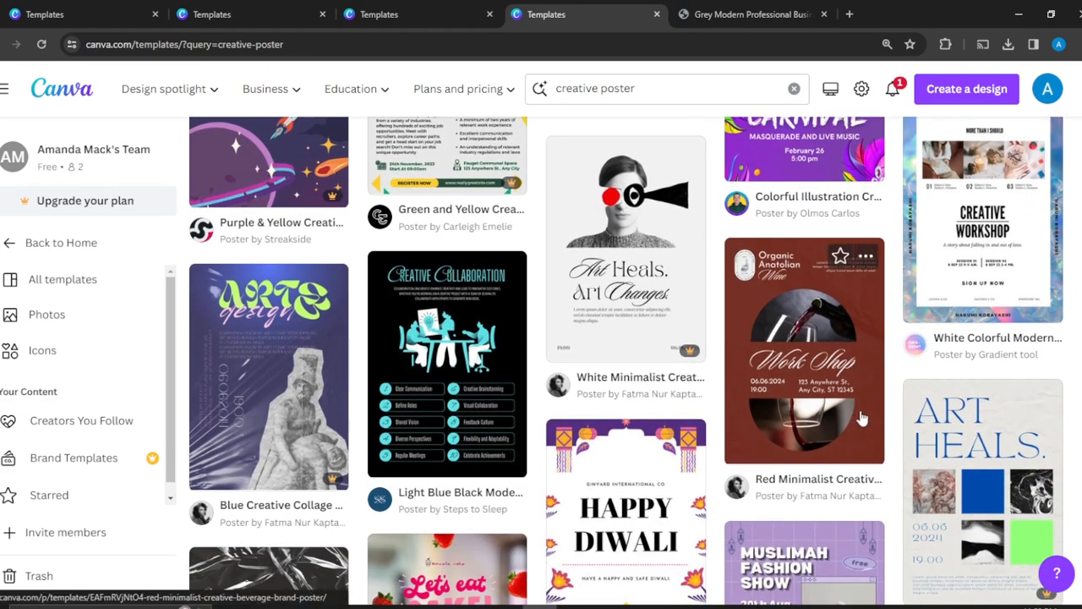
click(835, 361)
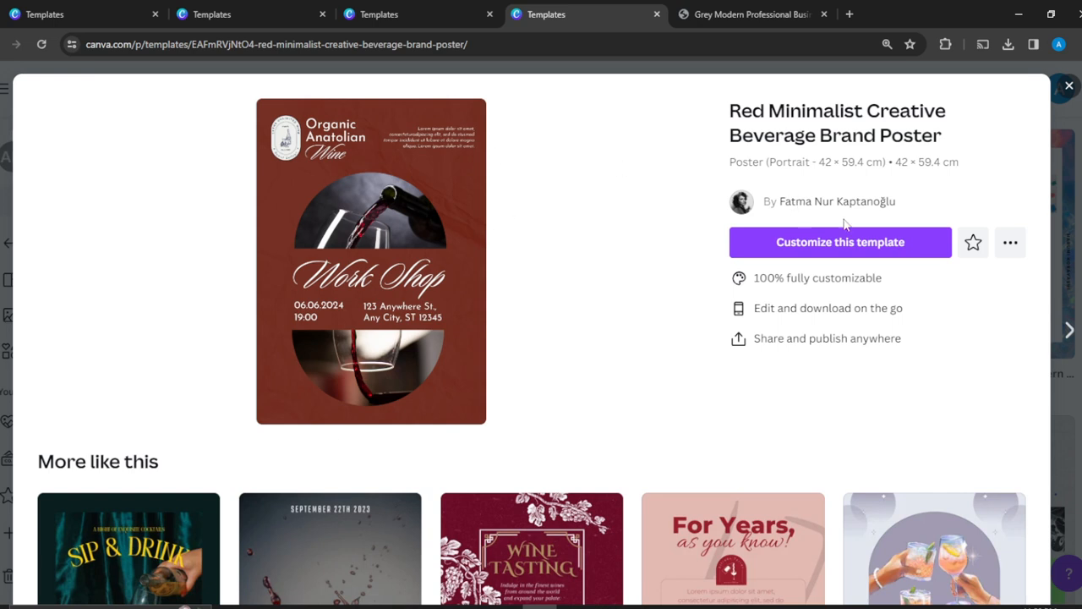
click(872, 247)
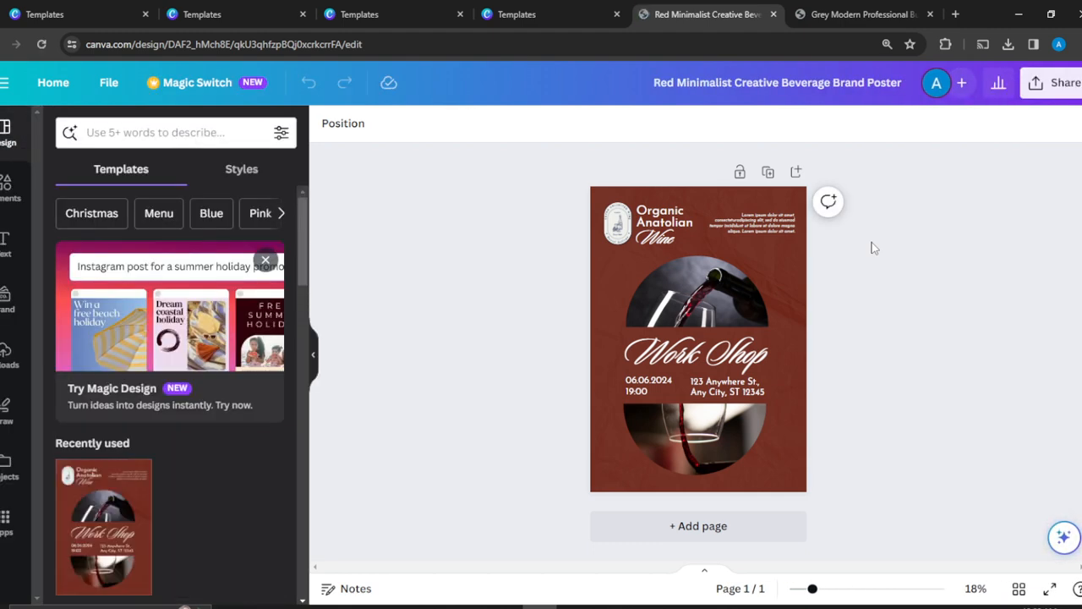
- Replace the "Organic Anatolian" brand text at the top of the poster with "Amy Designs"
click(674, 217)
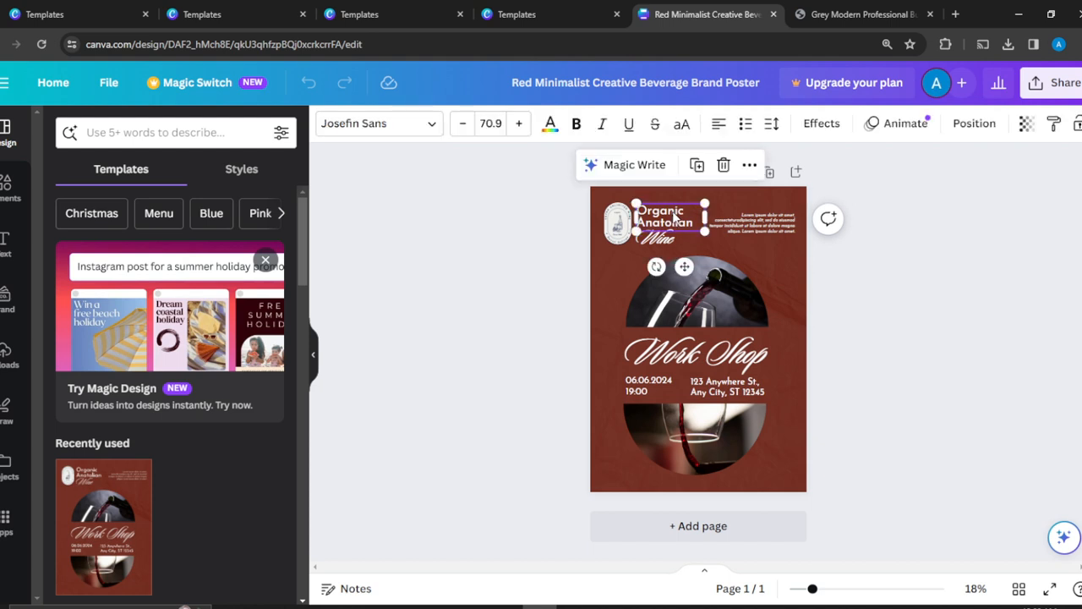
click(674, 213)
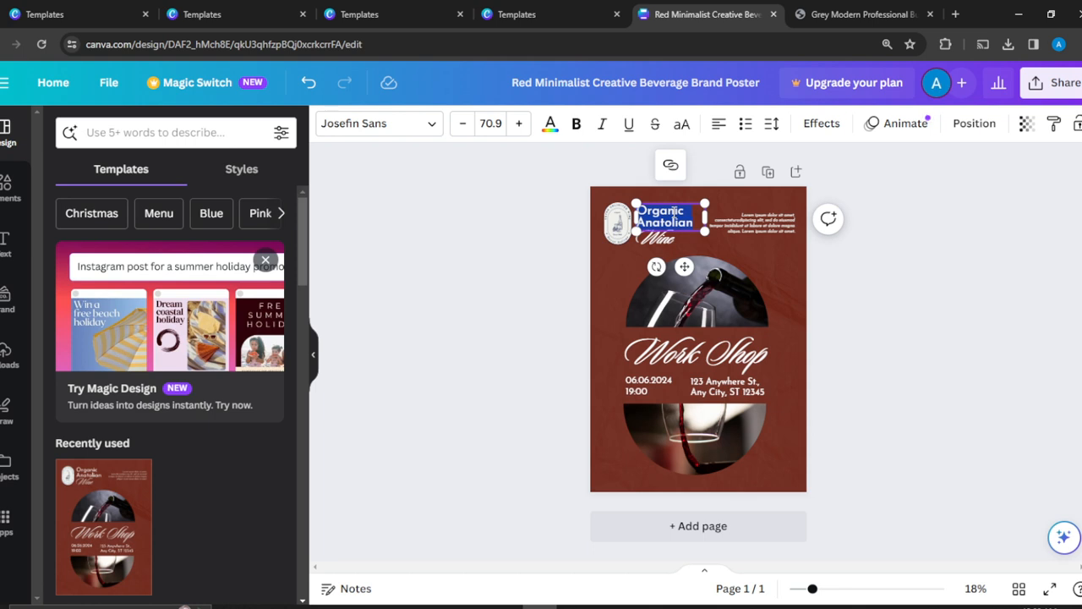
text(AMY)
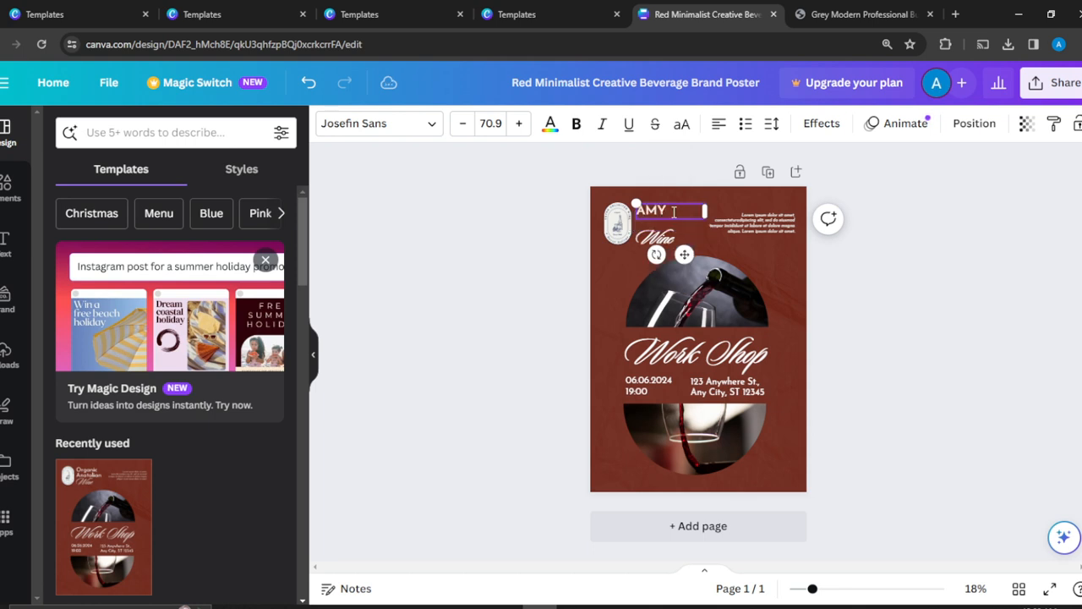
key(BackSpace)
key(BackSpace)
text(my Design)
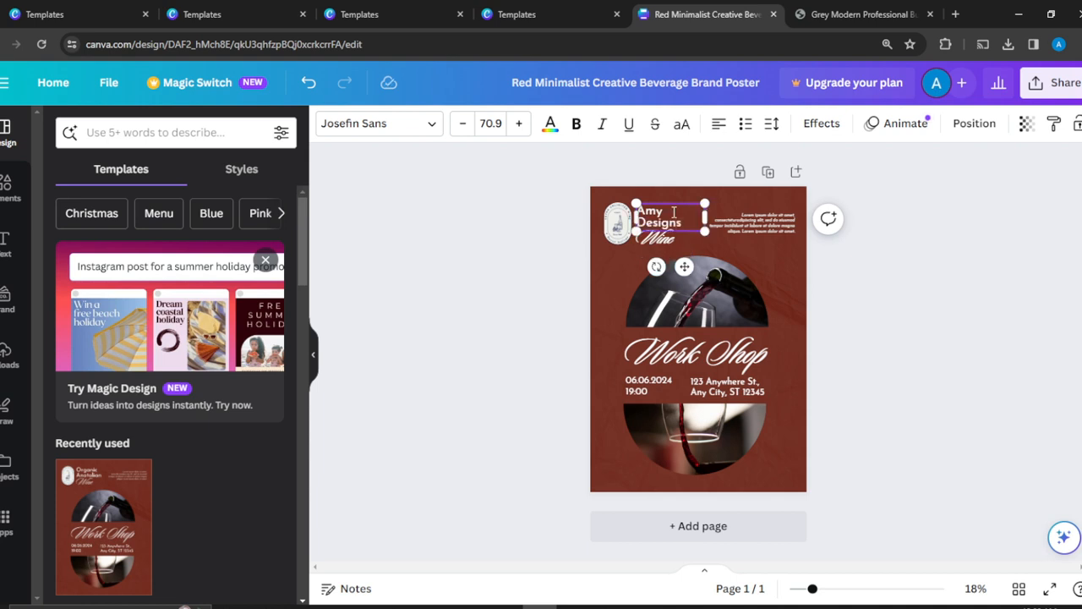
text(s)
click(864, 246)
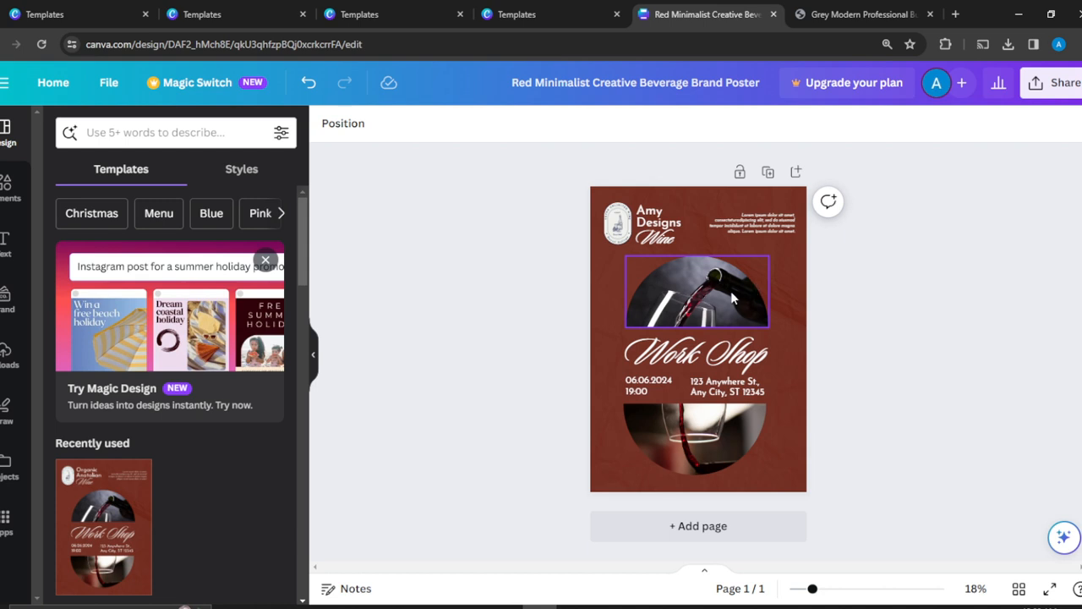
- Replace the script word "Wine" beneath the brand name with "Design"
click(701, 355)
click(701, 359)
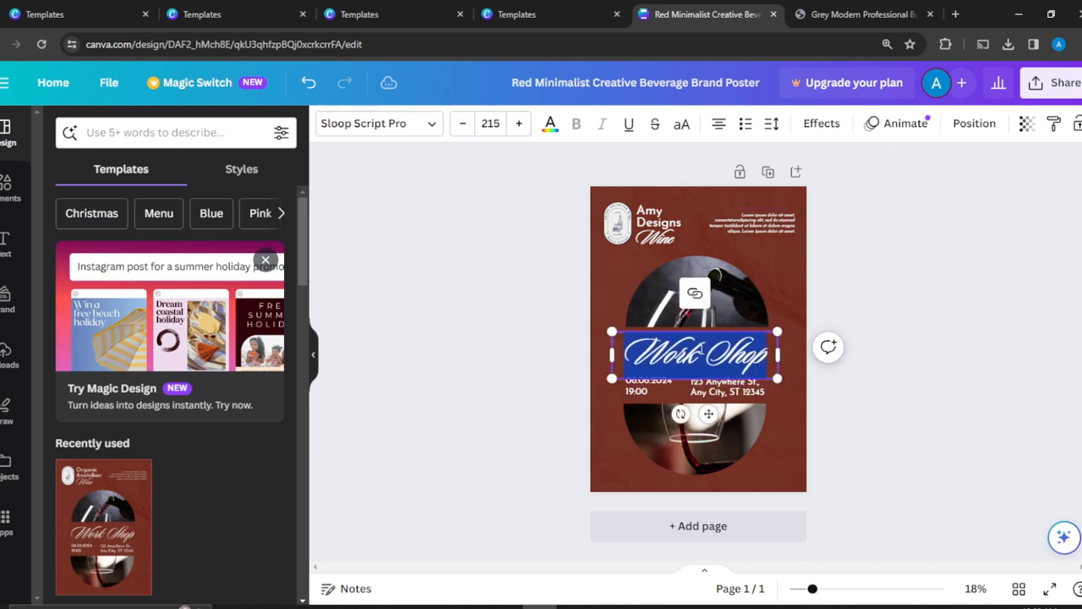
click(662, 242)
click(662, 242)
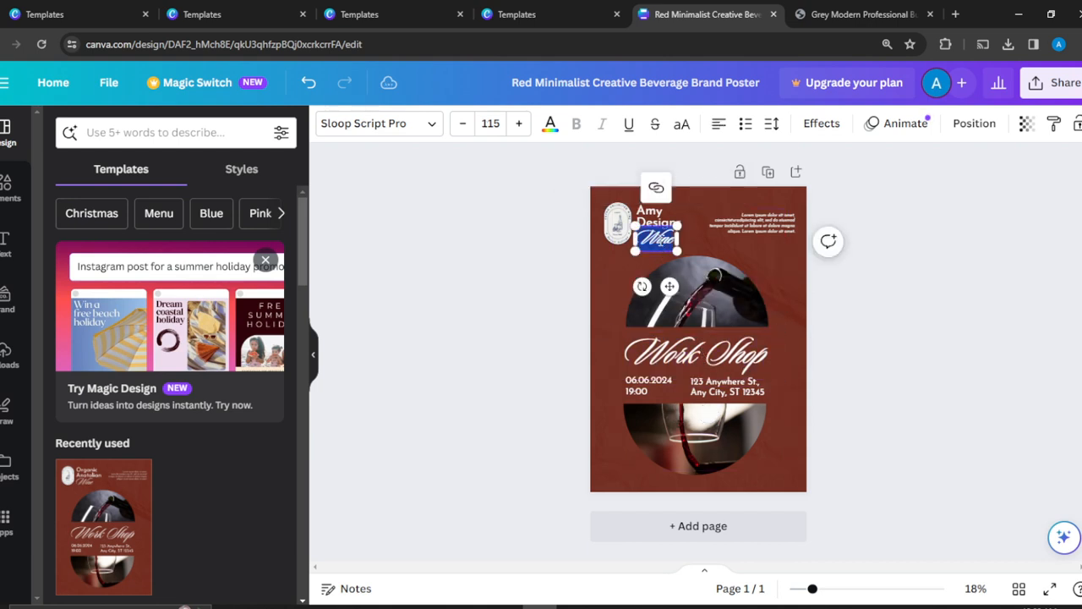
text(Da)
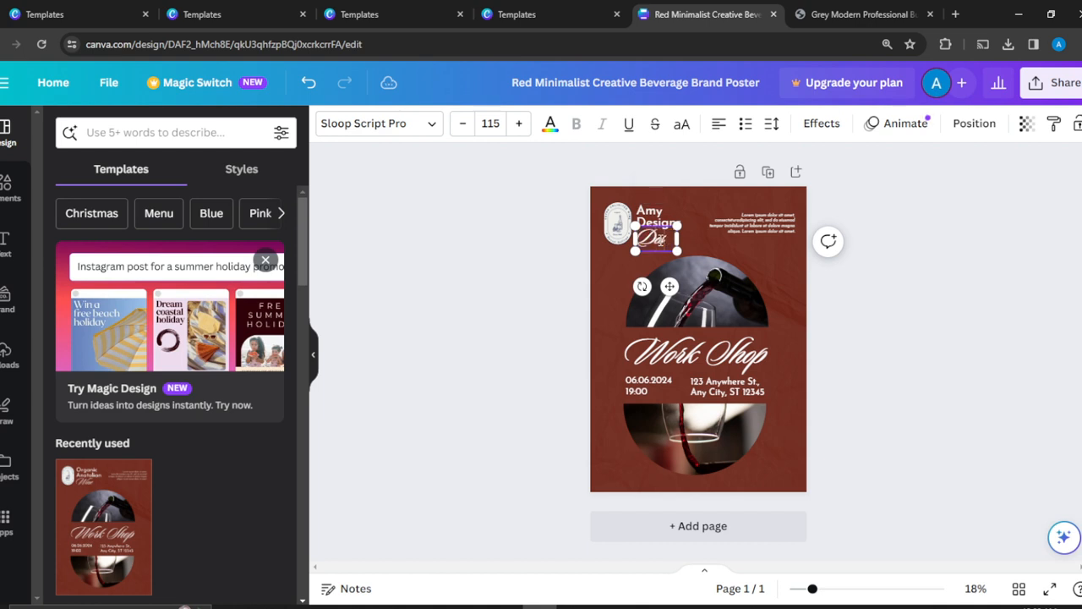
text(sign)
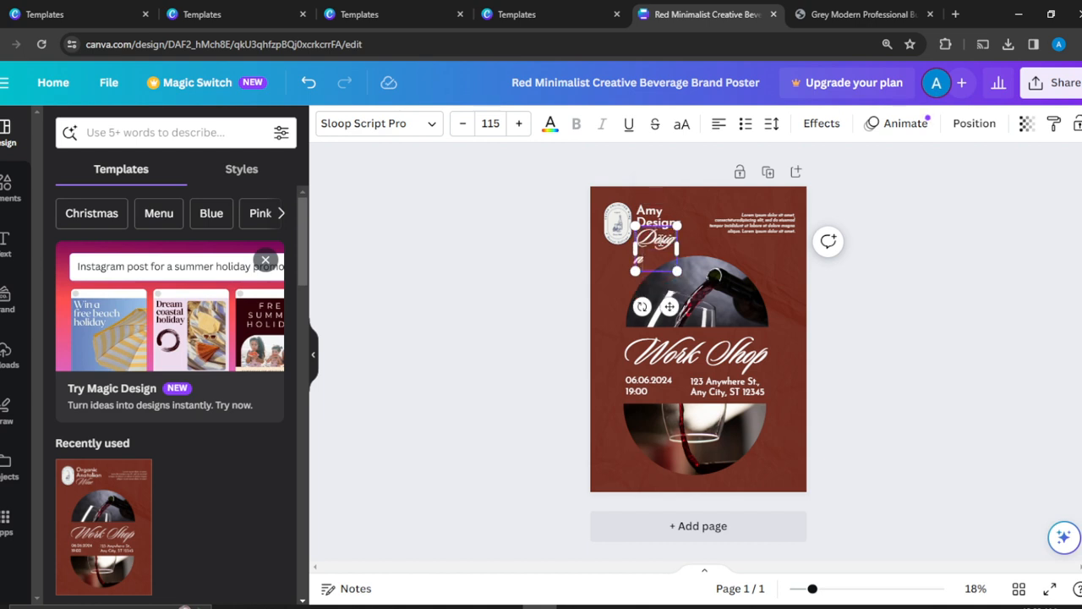
- Replace the "Work Shop" title in the middle of the poster with "Rendezvous"
click(717, 359)
double_click(716, 359)
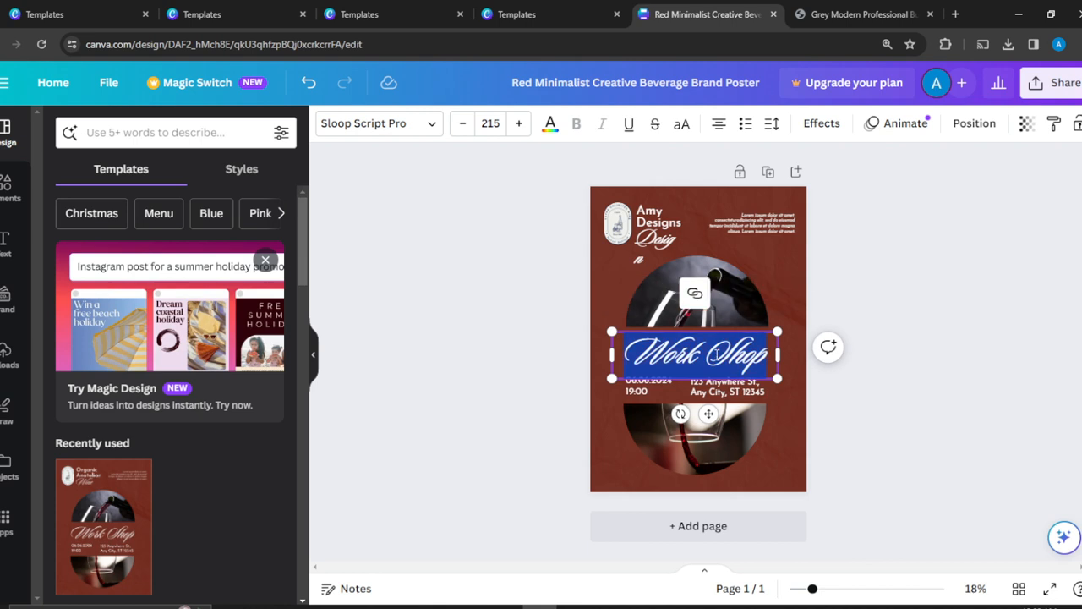
text(B)
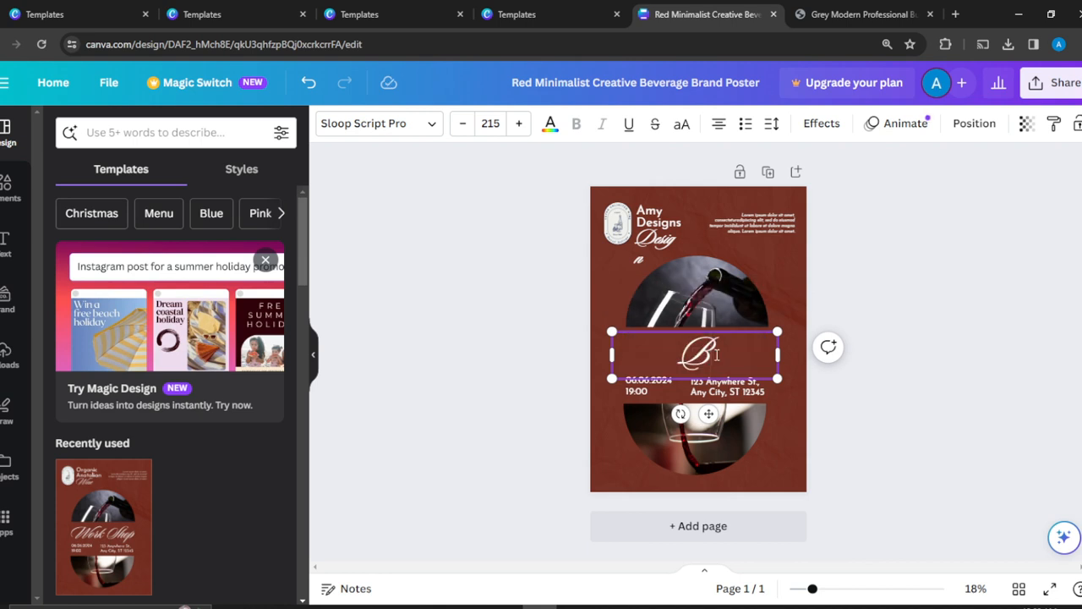
key(BackSpace)
text(Rende)
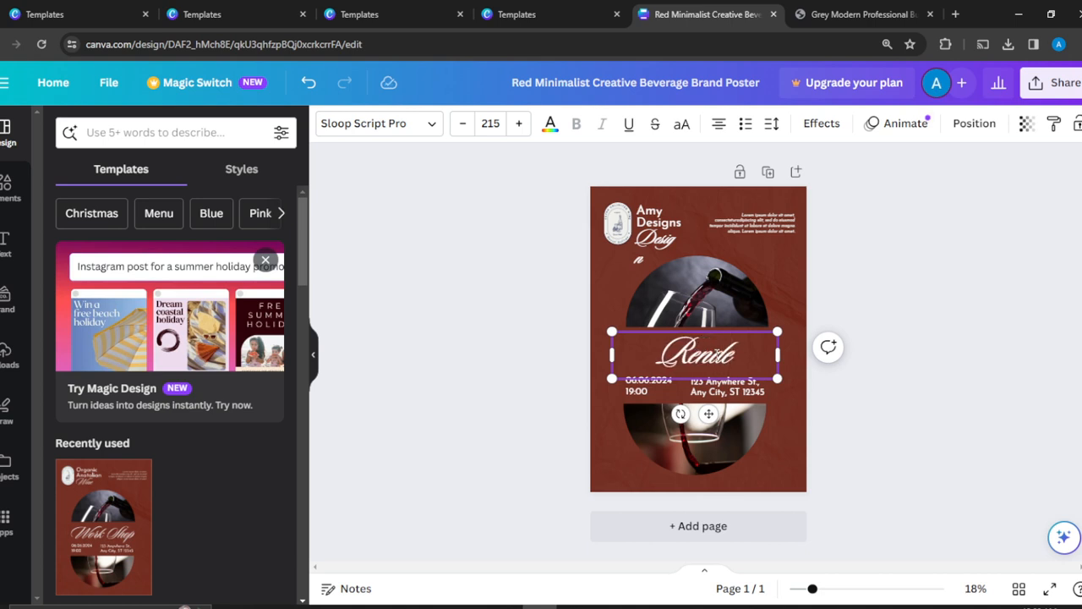
text(zvous)
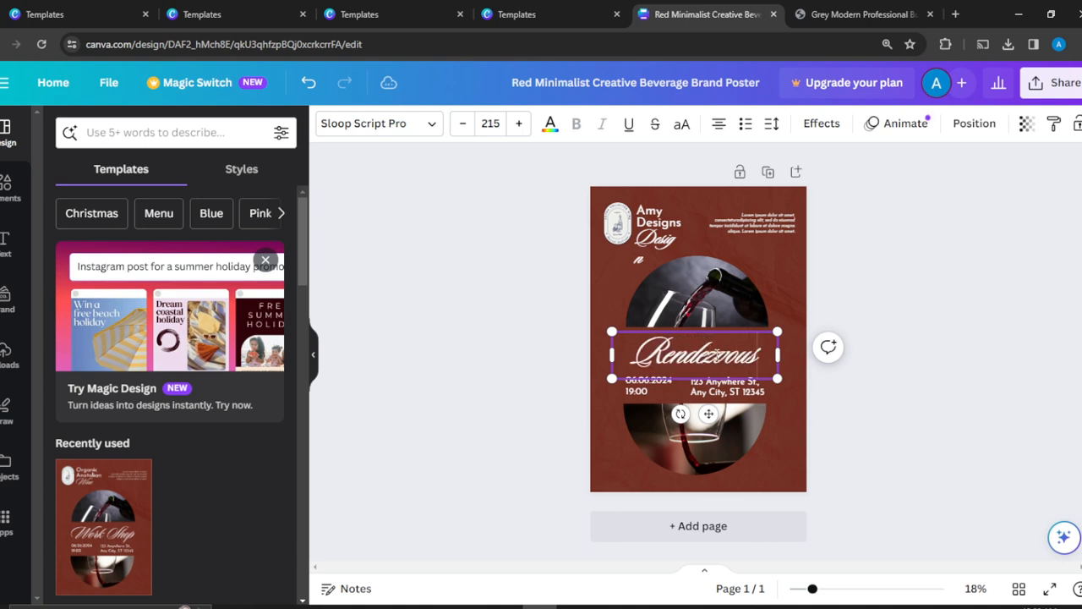
- Widen the script word "Design" so it fits on one line and move it slightly down from the brand name
click(668, 245)
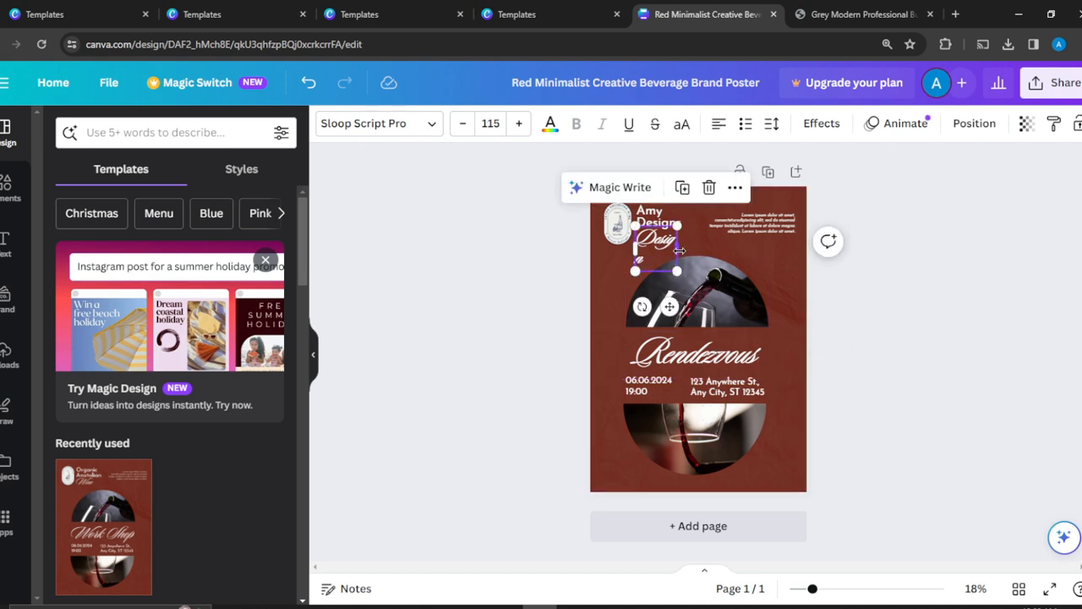
drag(680, 251, 691, 248)
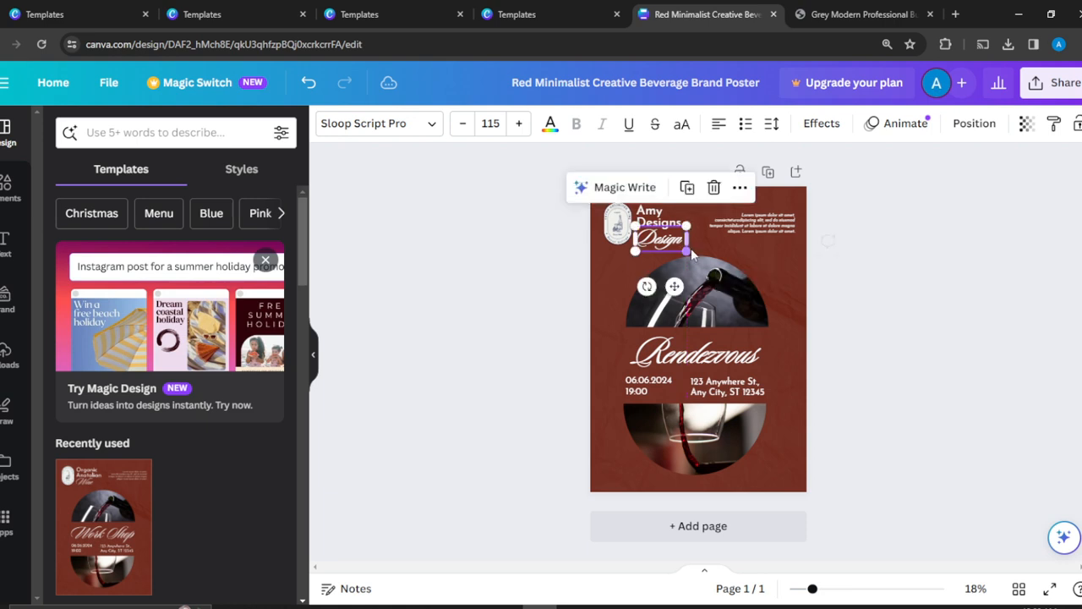
click(917, 238)
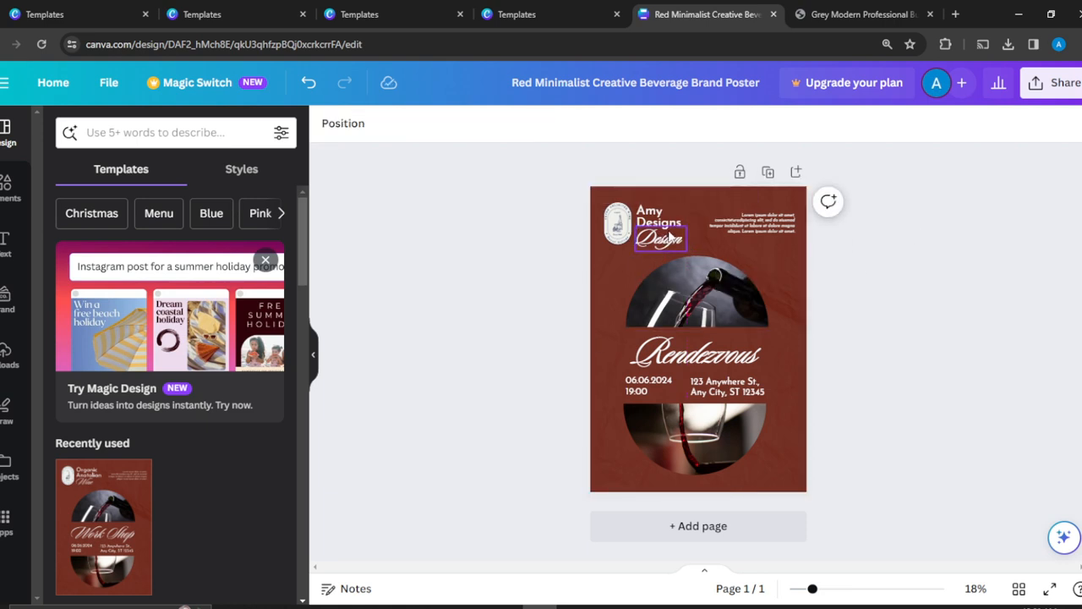
click(665, 245)
drag(664, 246, 662, 248)
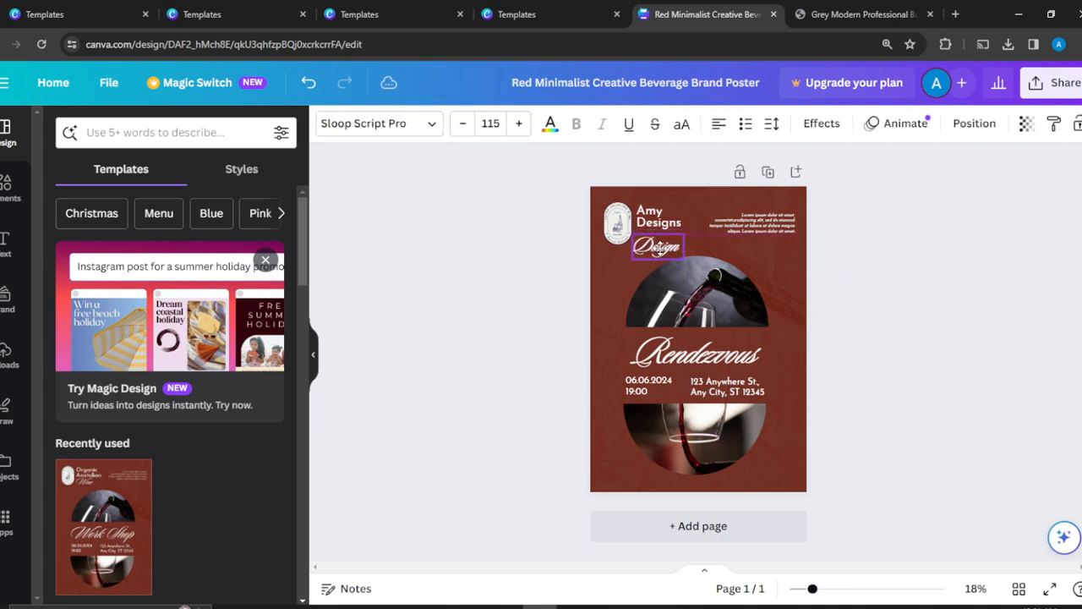
click(912, 262)
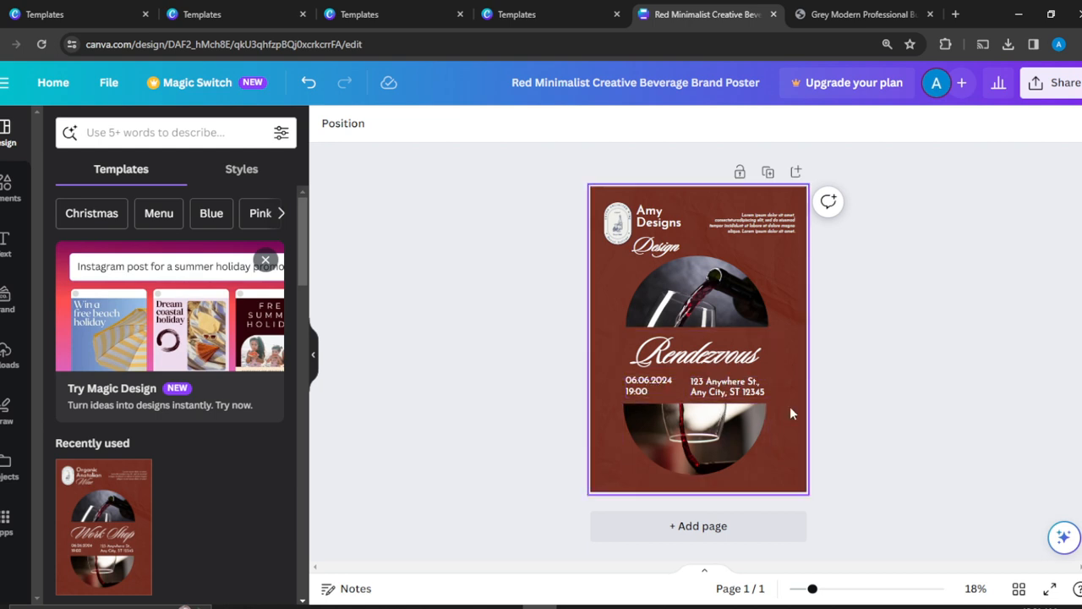
- Replace the lorem ipsum paragraph at the poster's upper edge with "Come and experience the design meet of a life time."
double_click(770, 224)
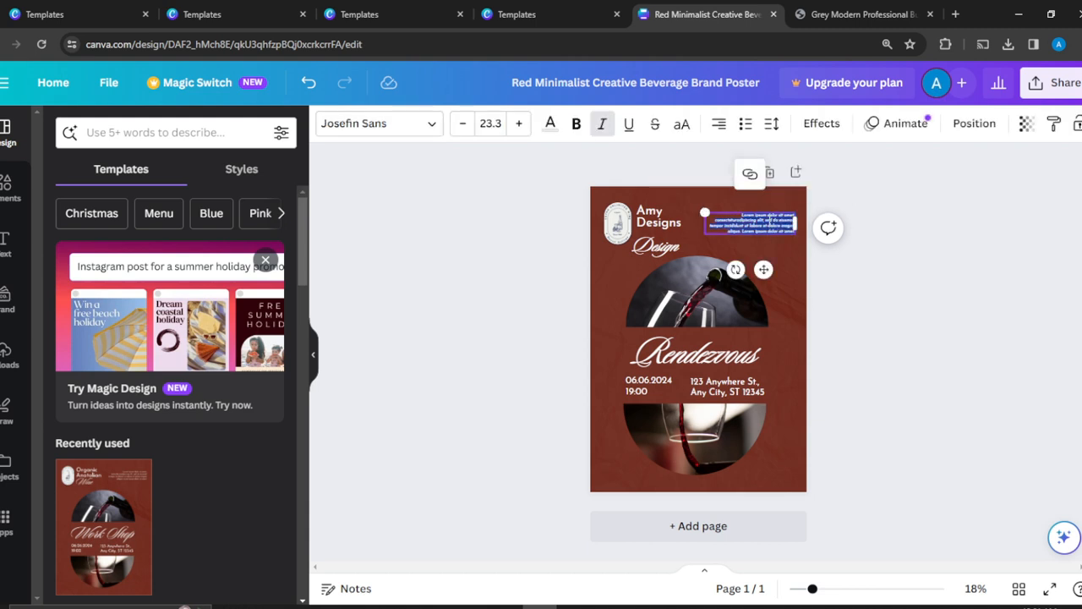
key(BackSpace)
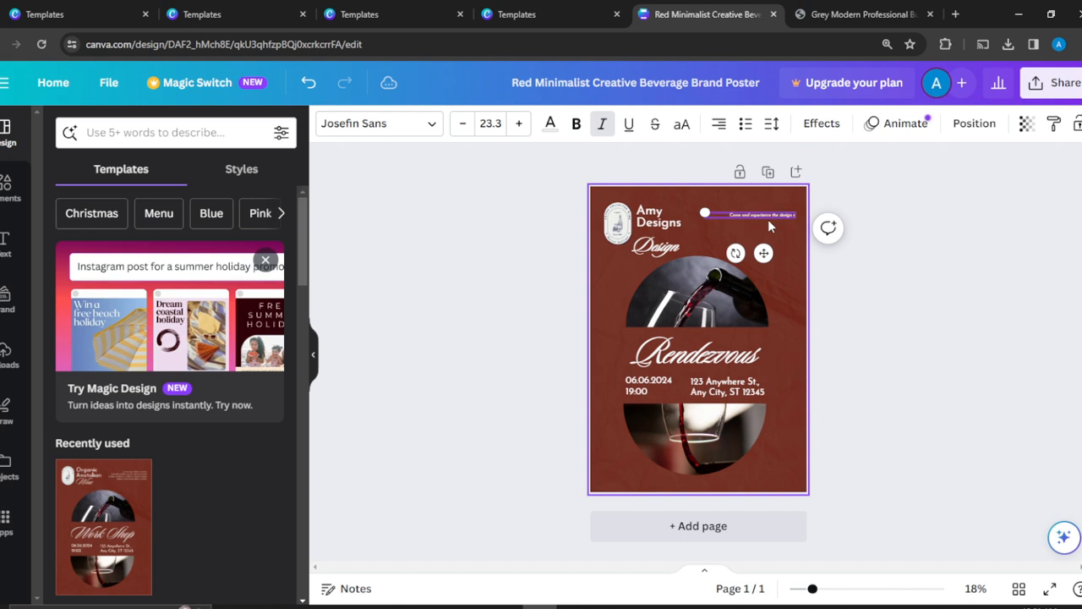
text(eet of a li)
click(768, 219)
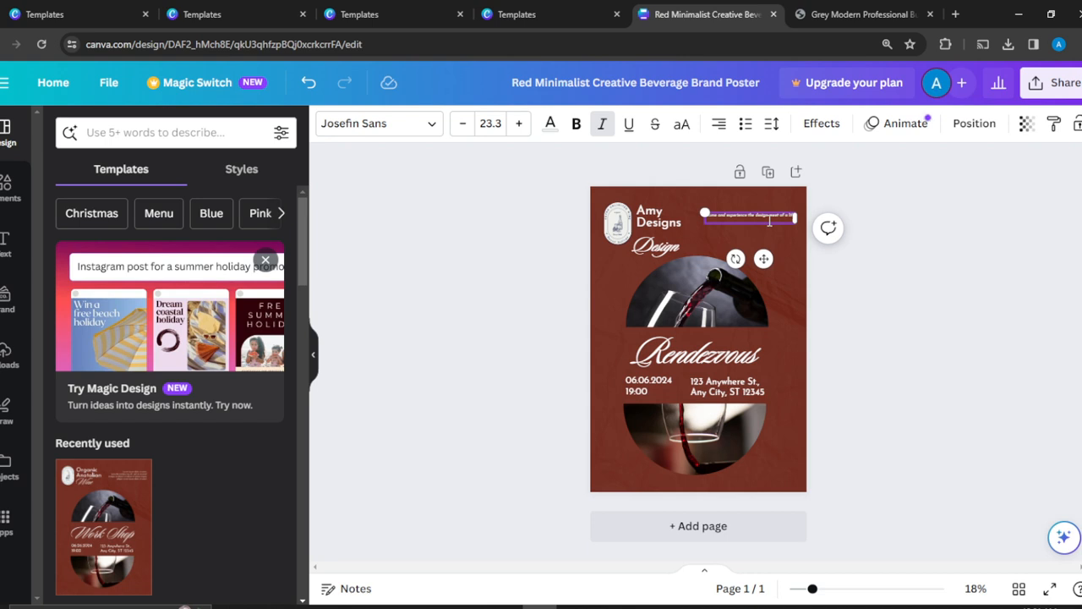
key(ctrl+a)
click(768, 219)
- Enlarge the tagline in the poster's upper corner to font size 32
click(492, 124)
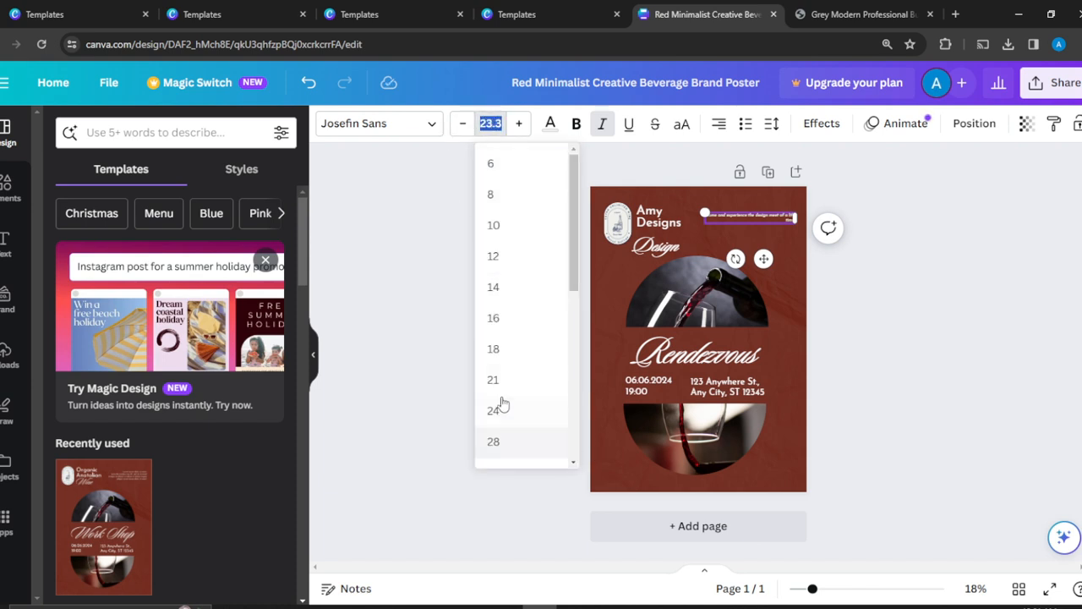
click(499, 444)
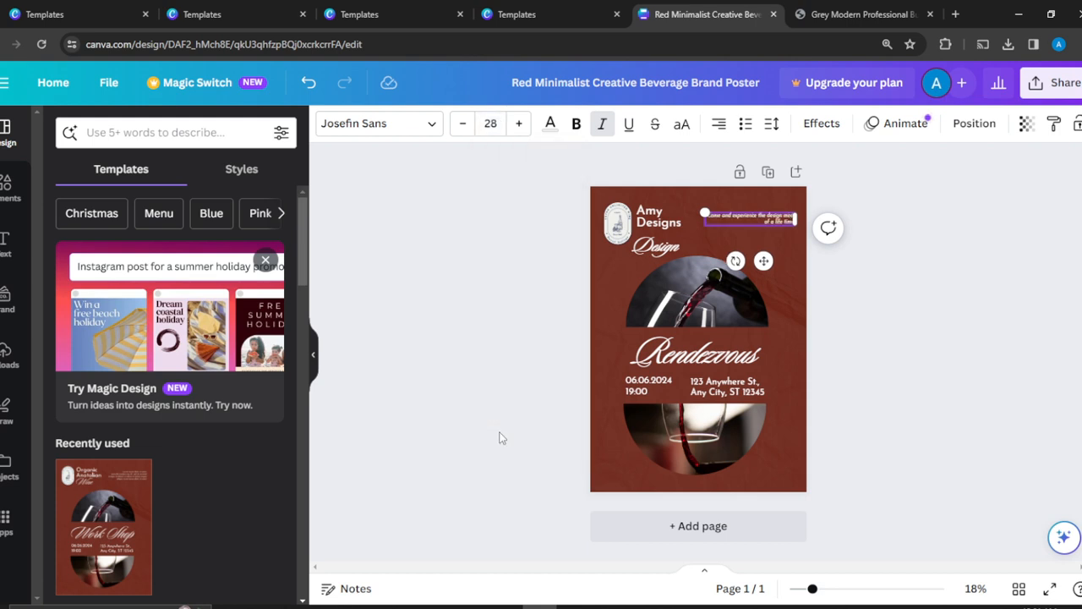
click(490, 124)
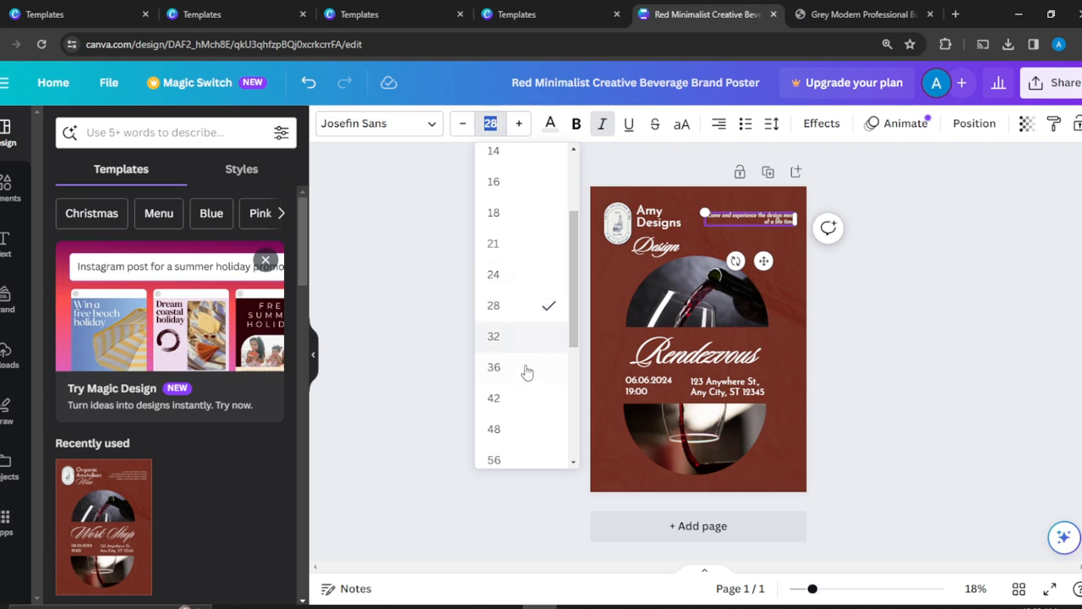
click(508, 336)
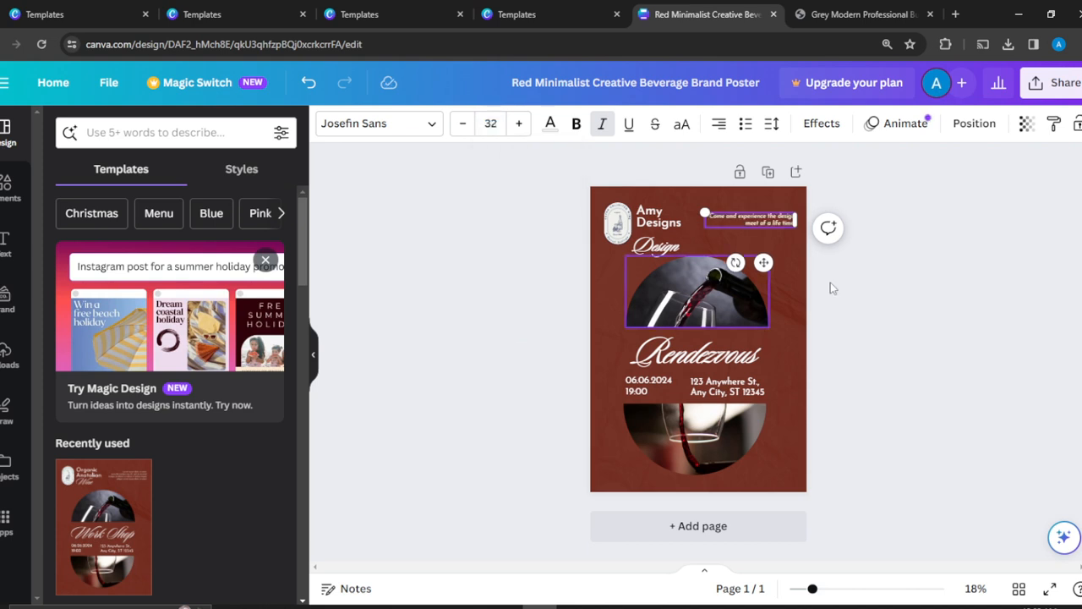
click(962, 272)
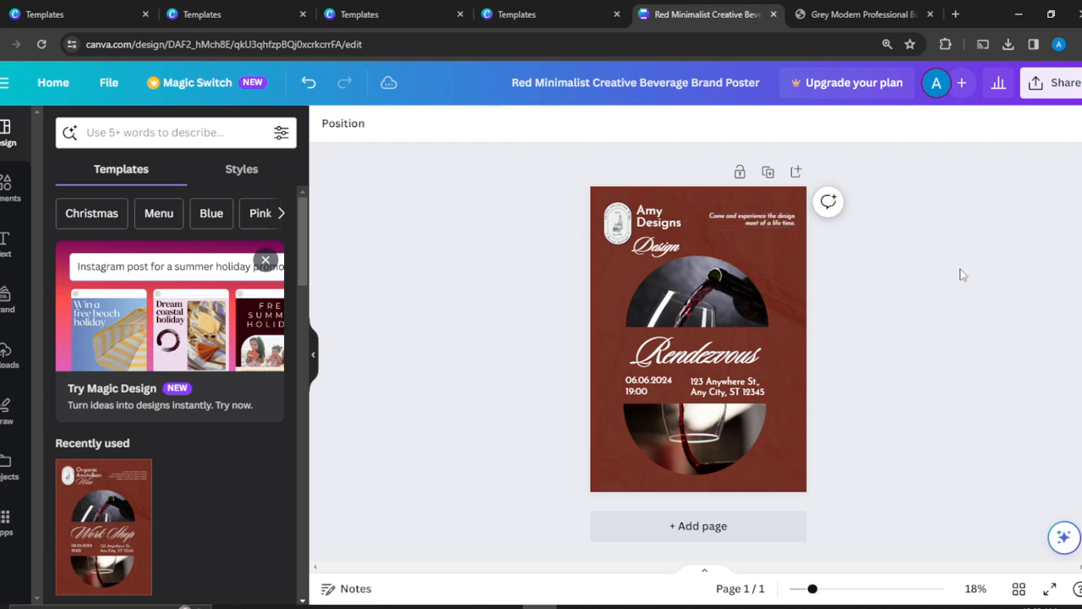
- Correct "life time" to "lifetime" in the tagline
click(788, 225)
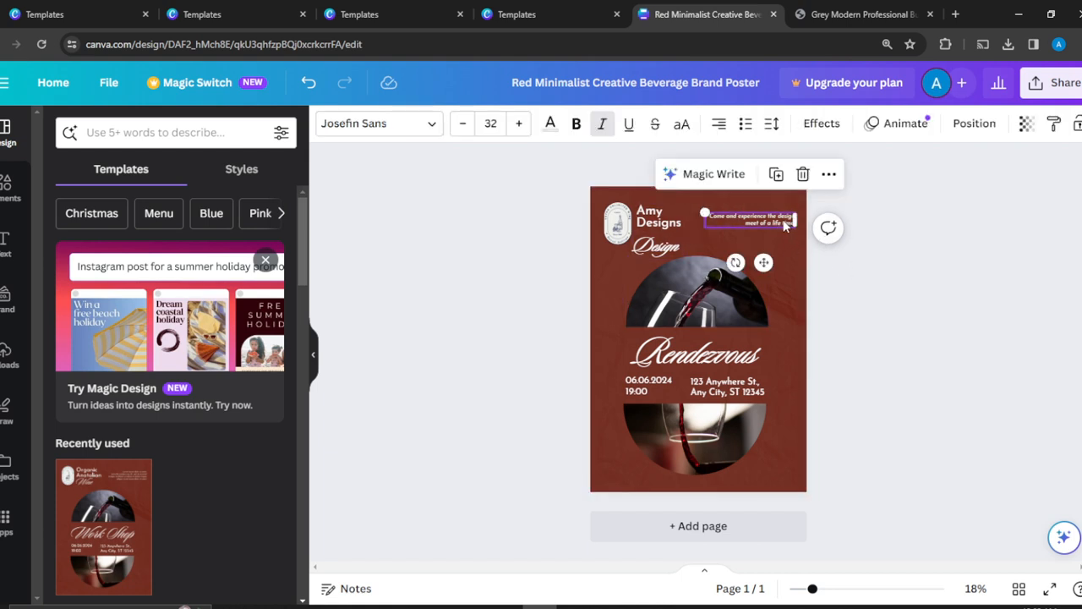
double_click(786, 223)
key(Escape)
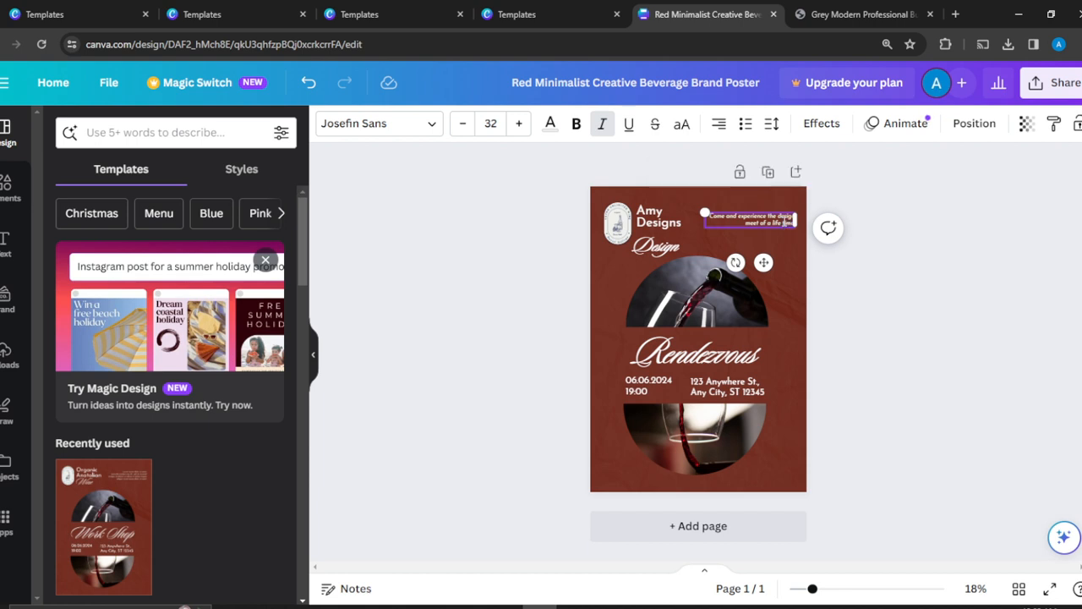
key(BackSpace)
click(871, 348)
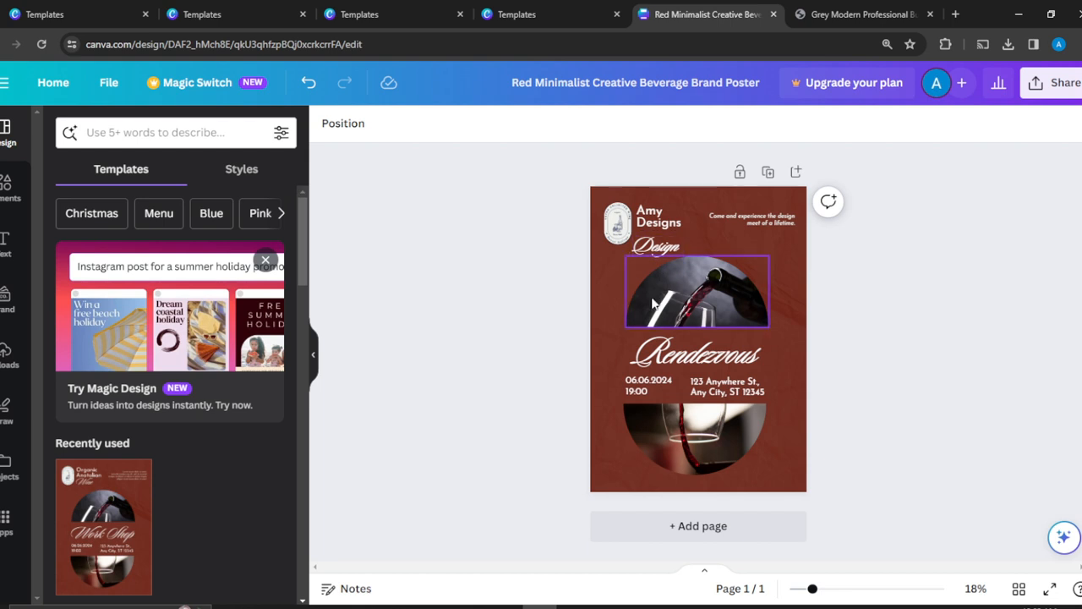
- Shrink the oval logo badge and shift the "Amy Designs" text closer to it
click(613, 226)
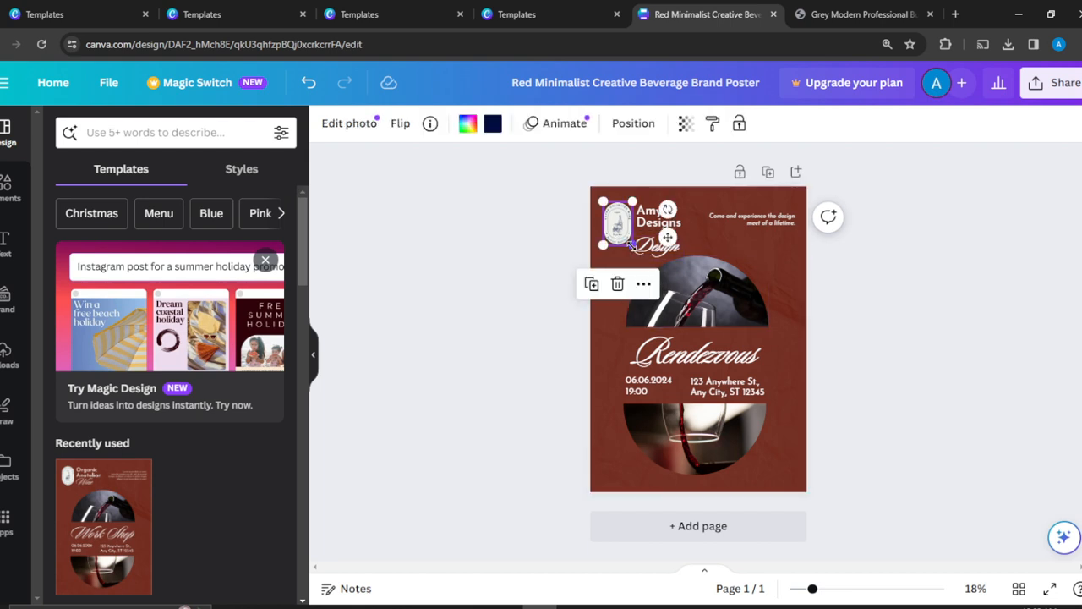
drag(630, 243, 639, 214)
click(861, 236)
click(910, 259)
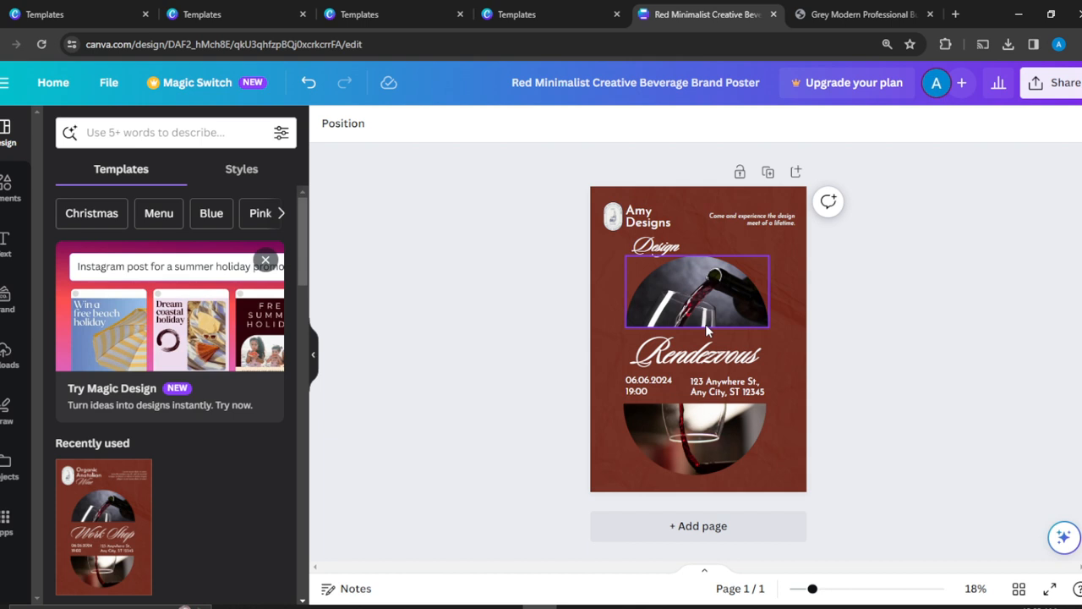
- Move the upper wine photo slightly down and the lower one slightly up, aligning both half circles around the title
drag(707, 314, 710, 308)
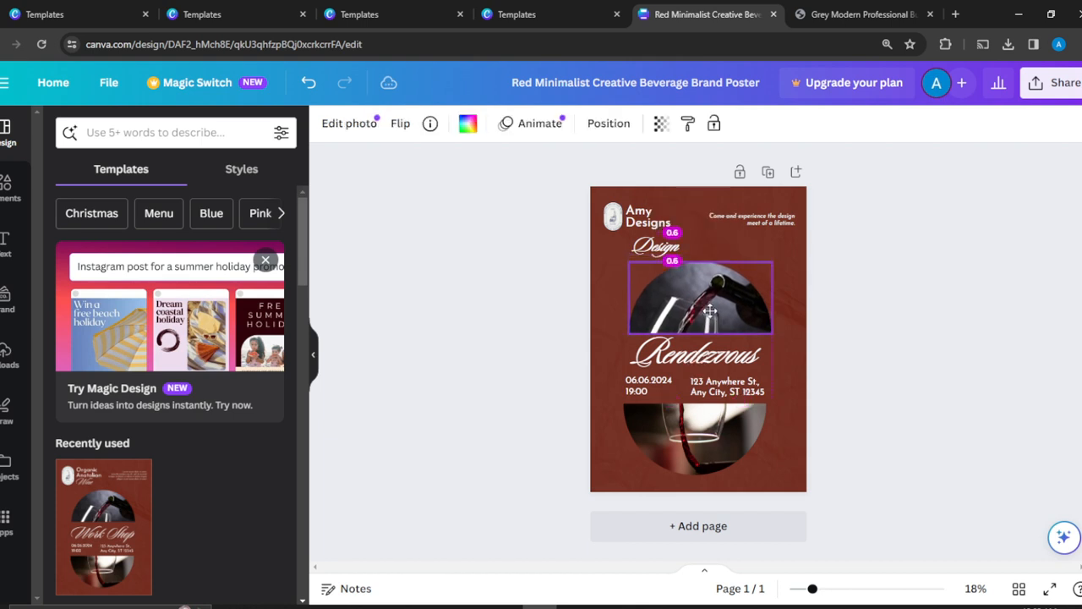
click(704, 435)
drag(703, 435, 707, 431)
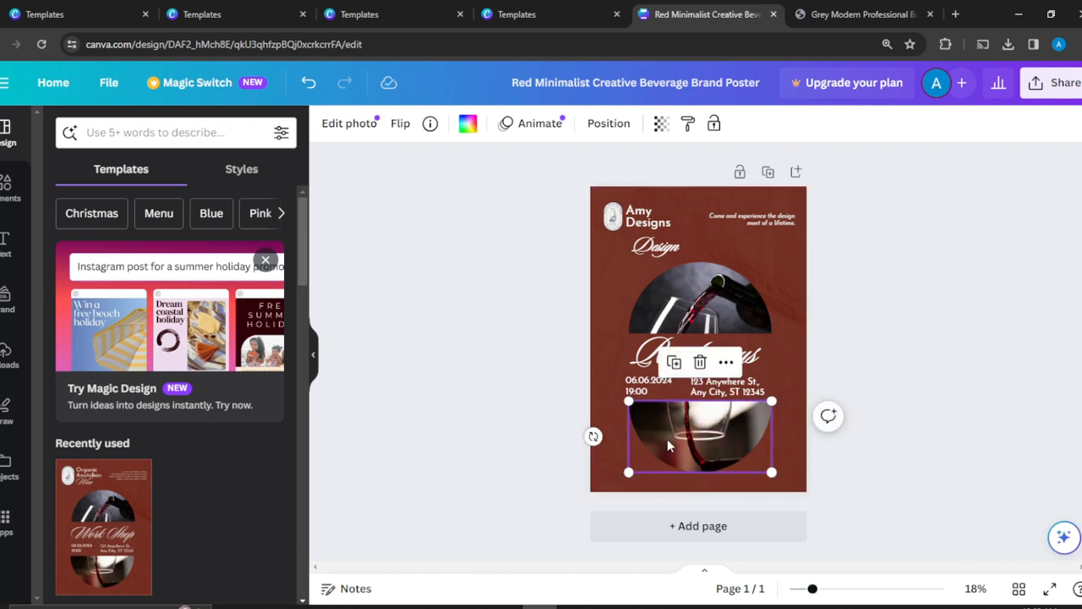
click(937, 322)
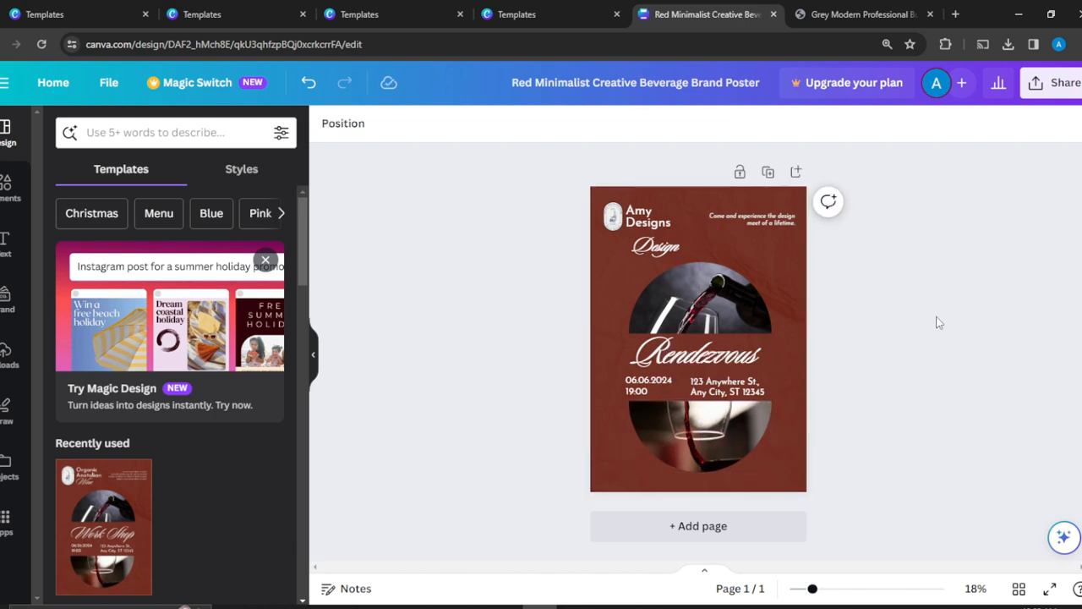
- Move the script word "Design" down so it sits just above the upper wine photo
click(664, 252)
drag(664, 252, 664, 263)
click(971, 360)
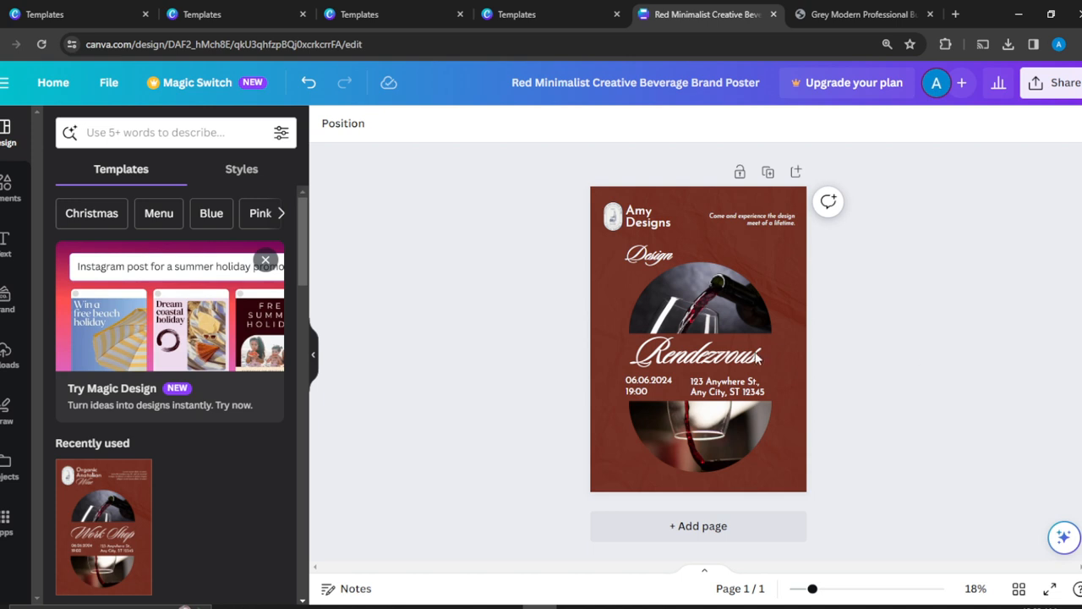
- Select the upper wine photo and search the templates for "design"
click(731, 302)
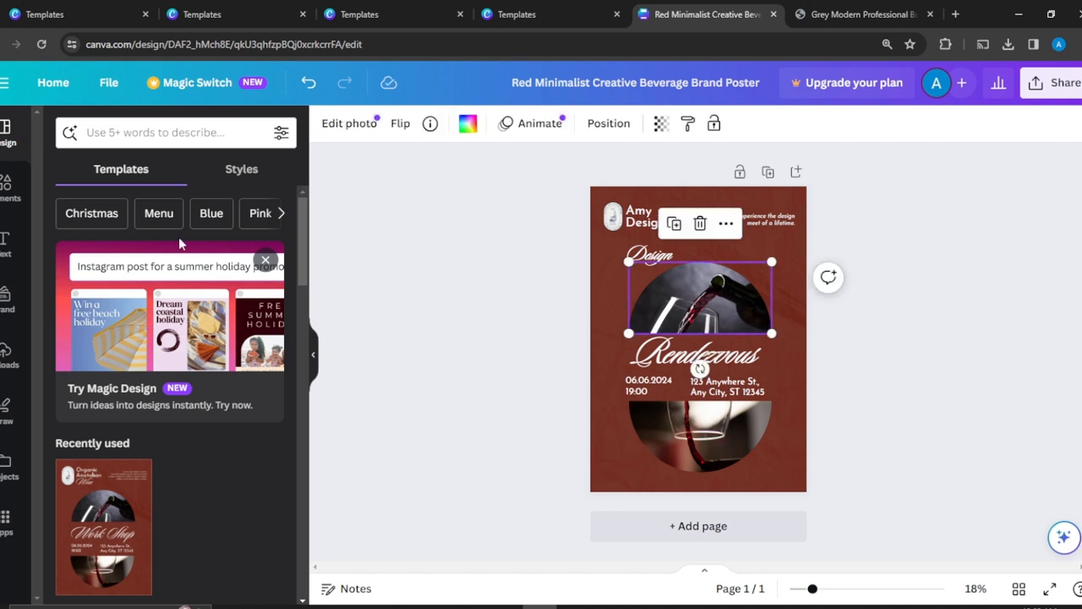
click(156, 133)
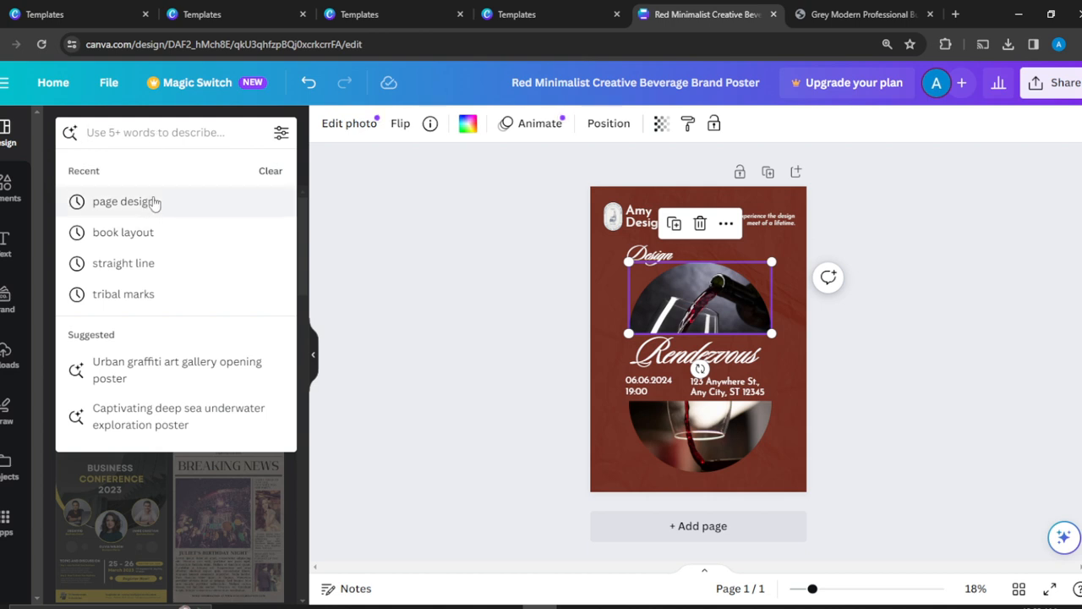
text(design)
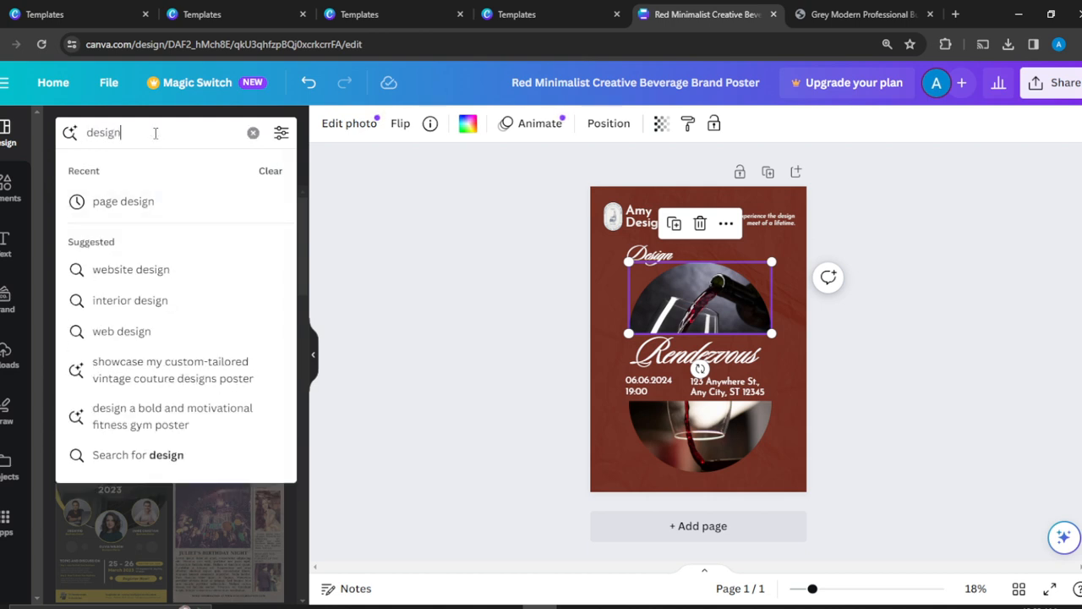
key(Return)
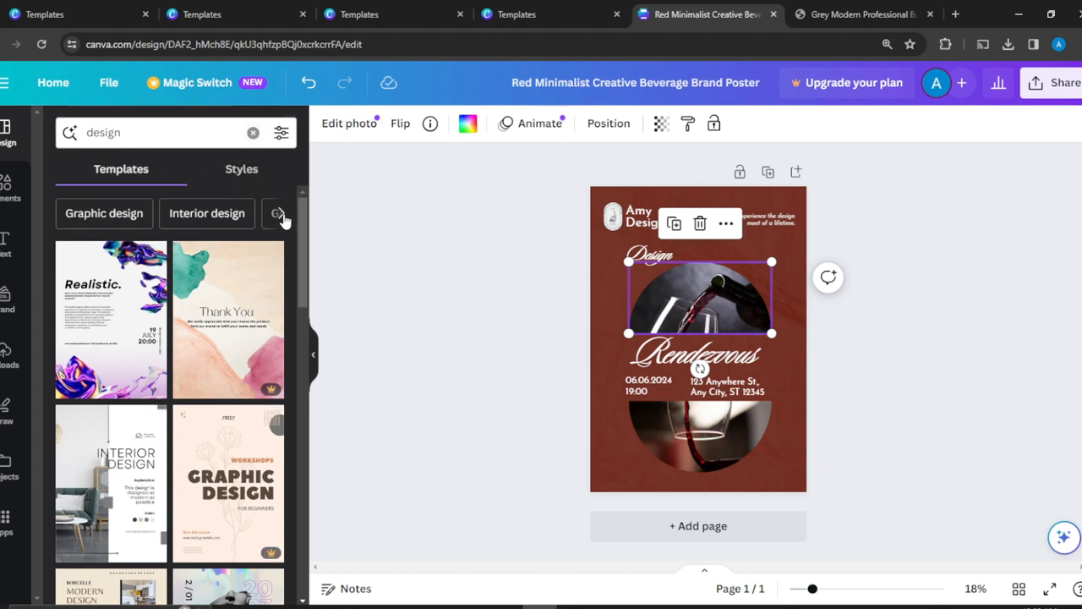
- Narrow the template search to "Graphic design" and then to "Web design", checking the suggested designs for each
click(123, 212)
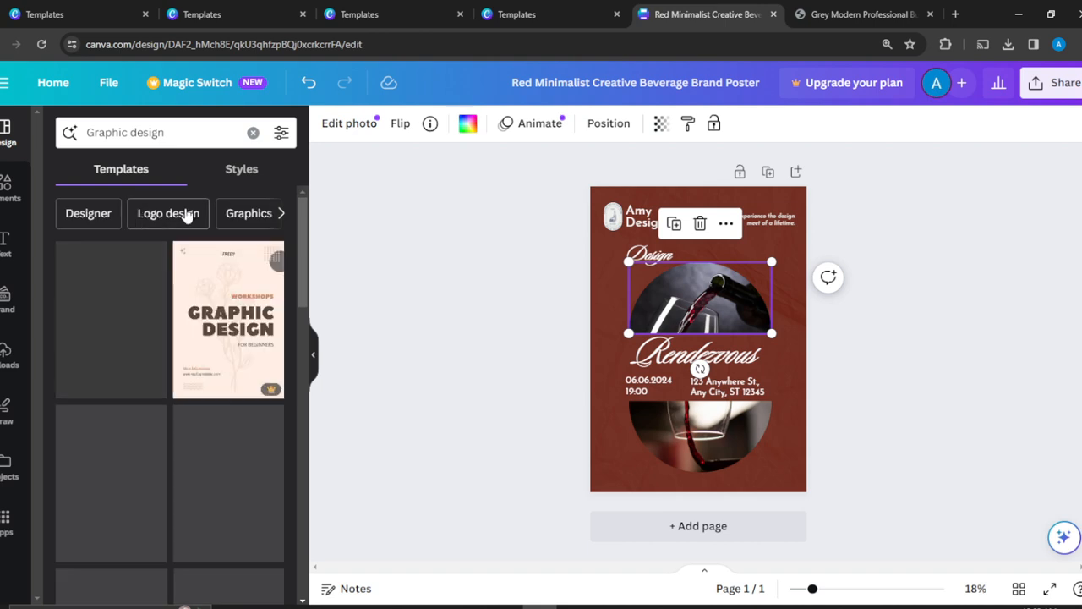
click(241, 171)
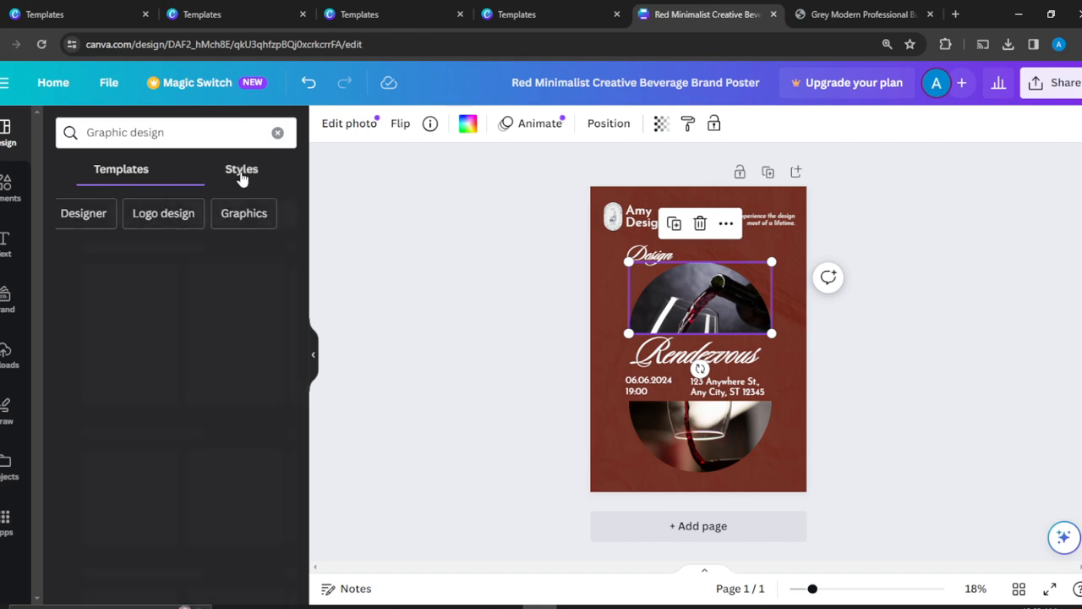
click(135, 169)
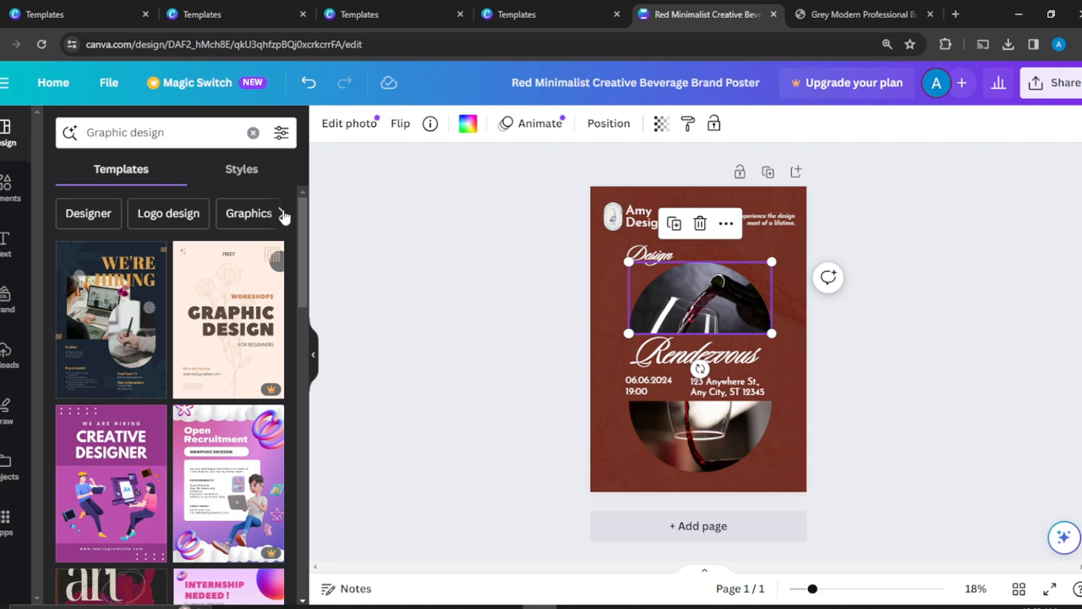
click(283, 215)
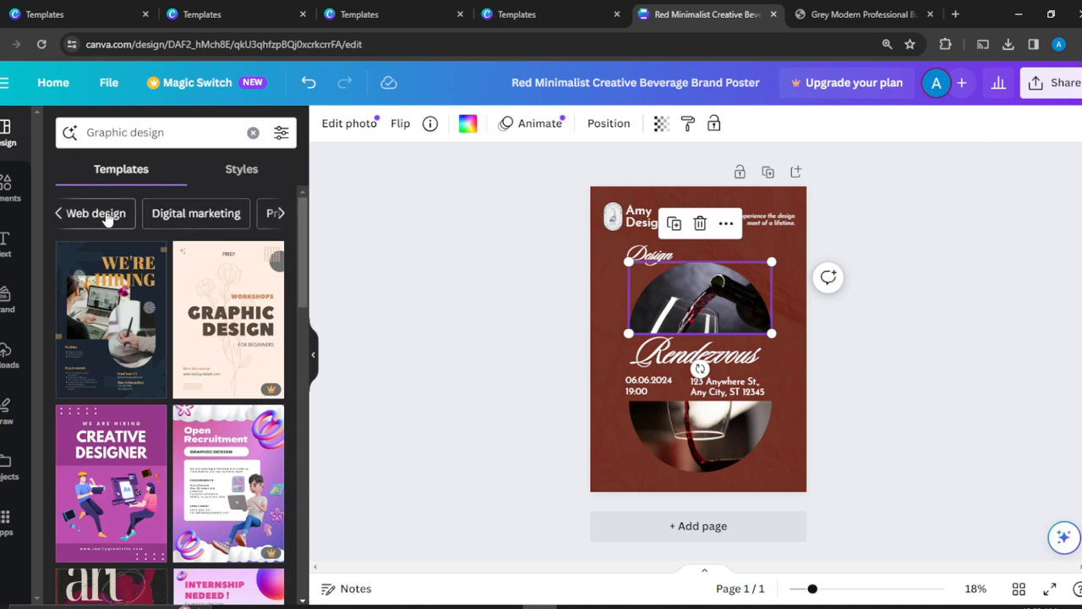
click(106, 216)
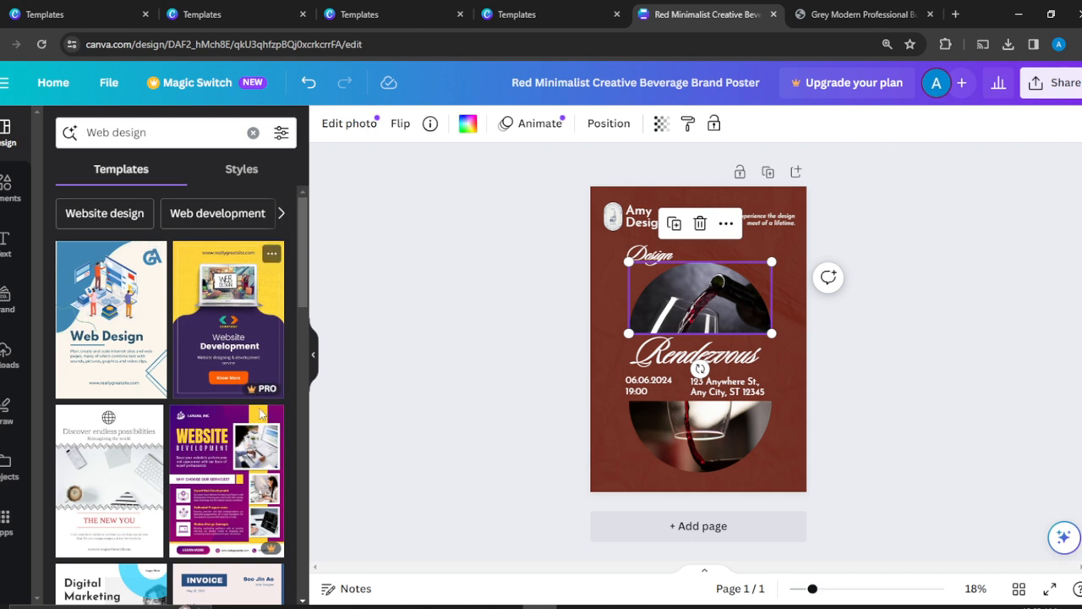
- Replace the template search term with "design elements" and run the search
click(168, 133)
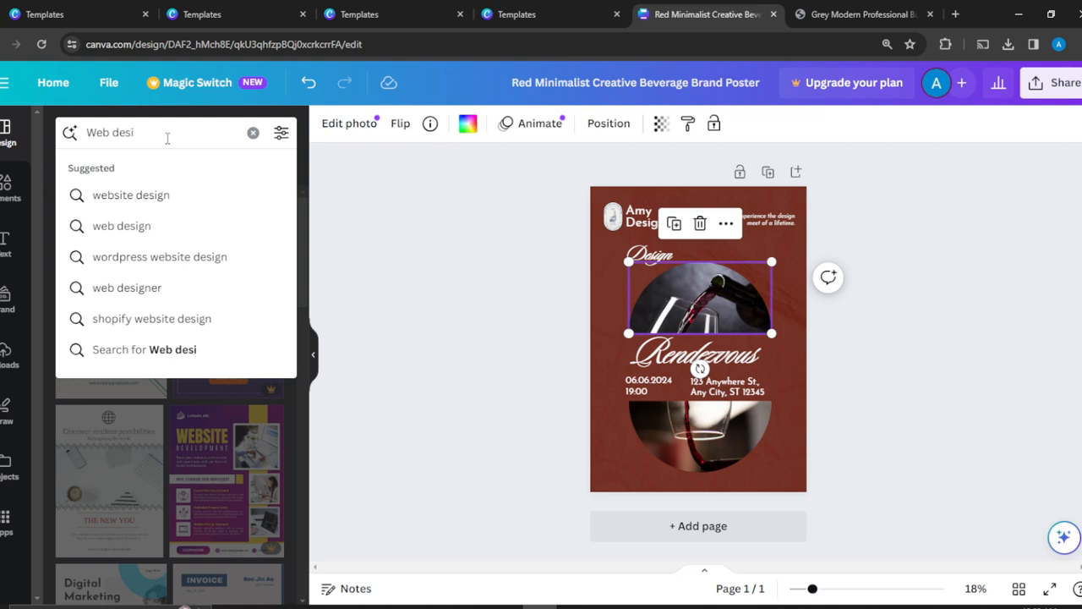
key(BackSpace)
key(BackSpace)
key(BackSpace)
key(BackSpace)
key(BackSpace)
key(BackSpace)
key(BackSpace)
key(BackSpace)
text(de)
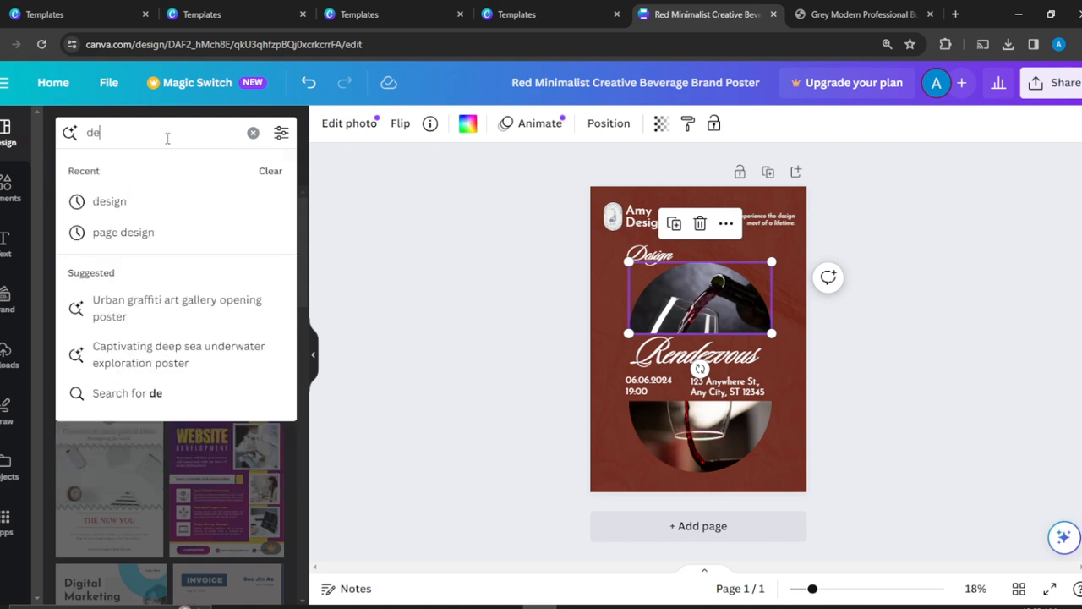
text(sign e)
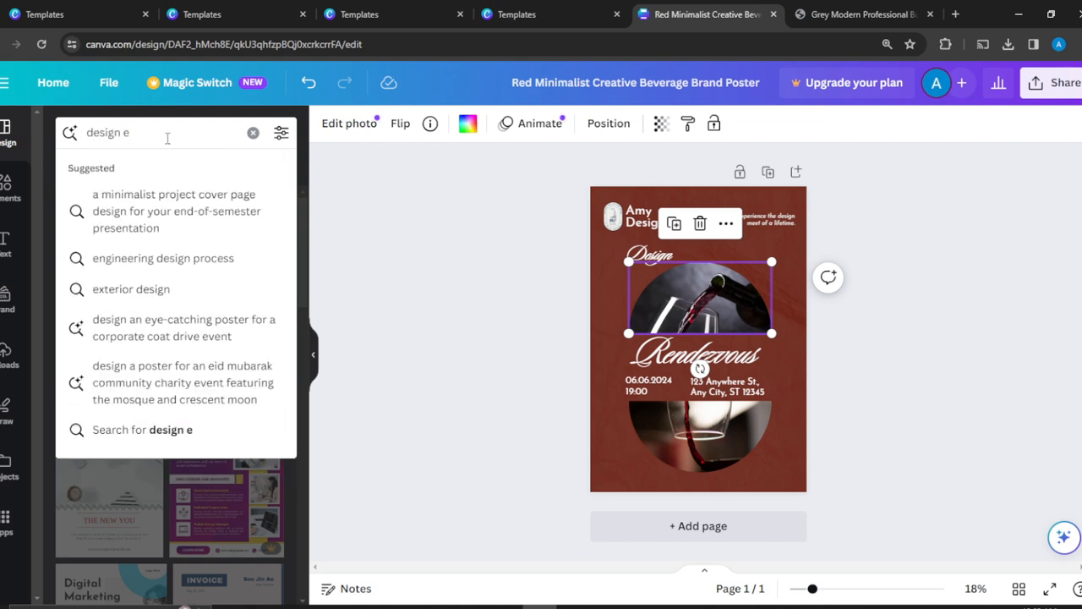
text(lements)
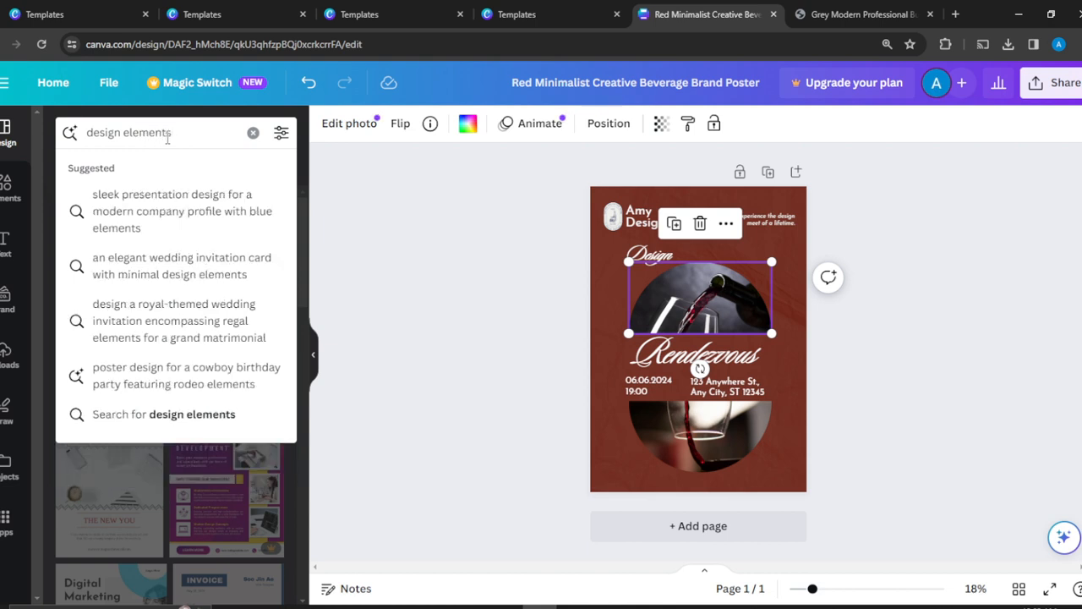
key(Return)
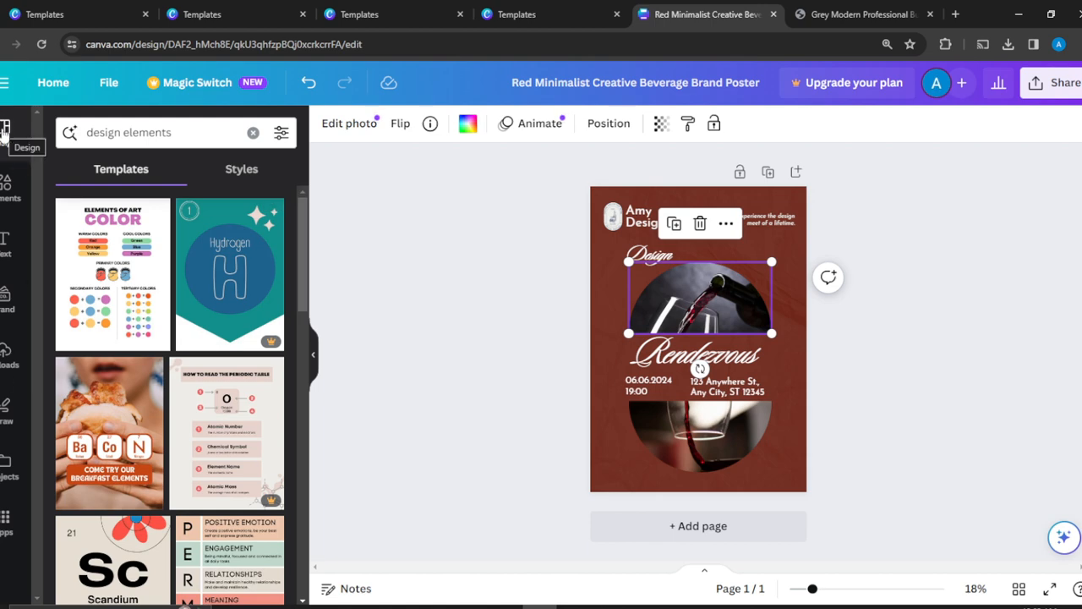
- Replace the wine photos in both half circles with the recently used dark blue faceted photo from the elements library
click(7, 187)
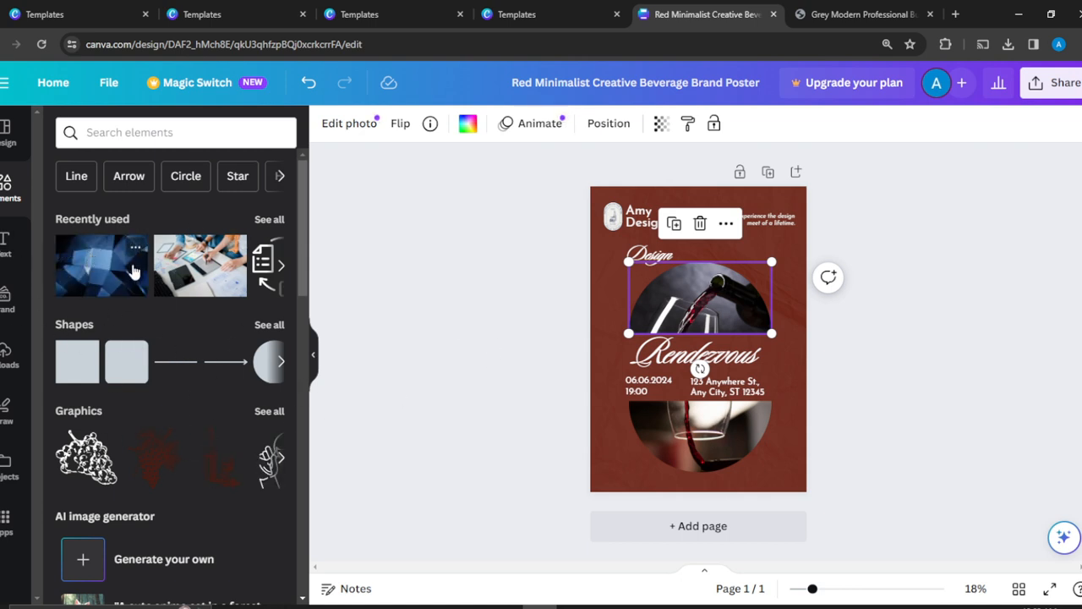
drag(115, 272, 685, 291)
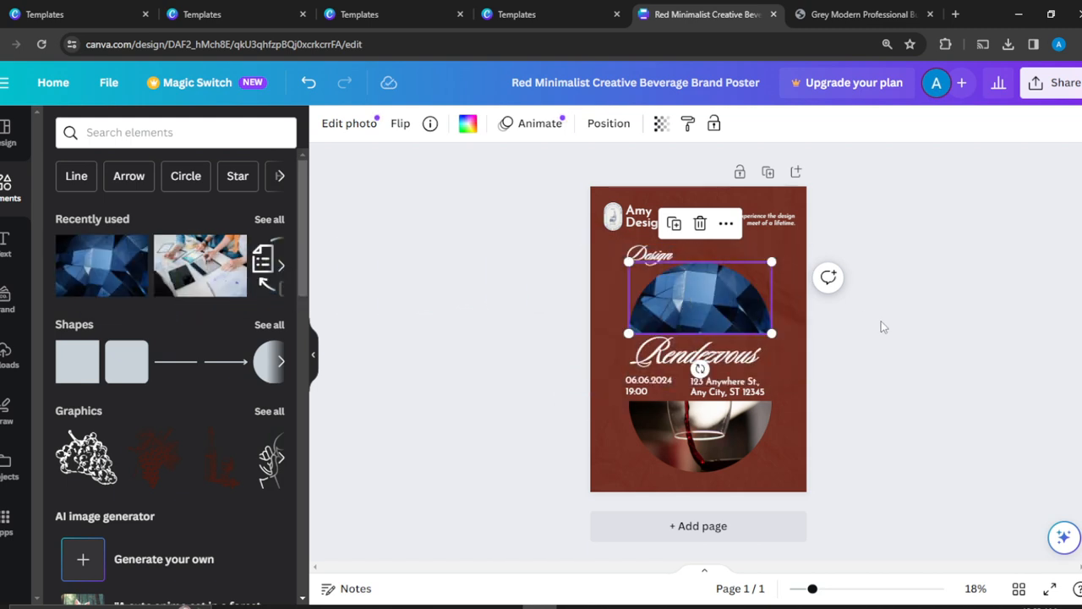
click(887, 328)
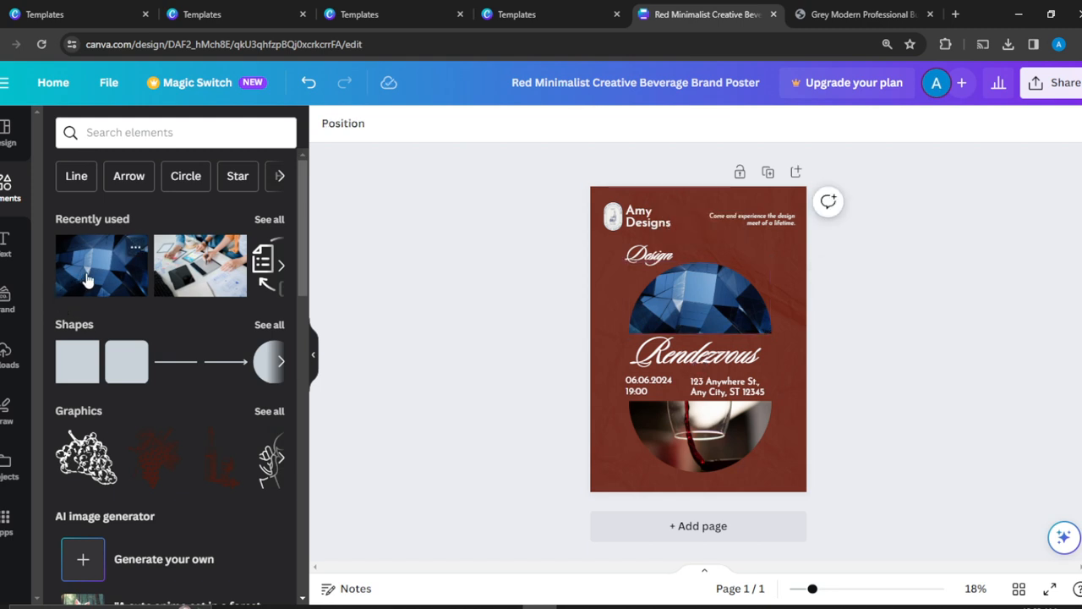
drag(84, 279, 681, 453)
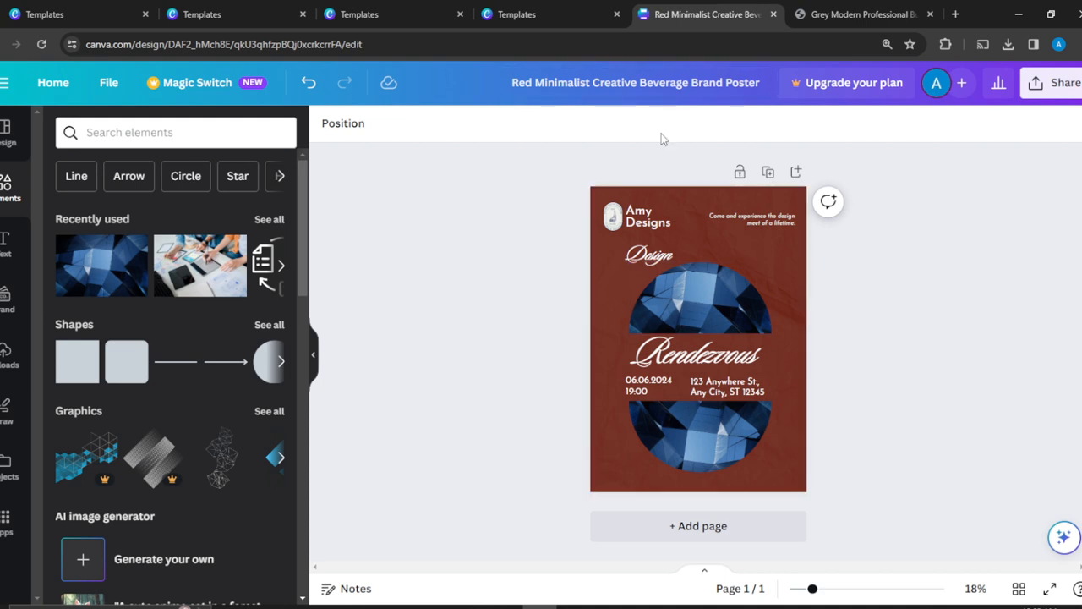
- Change the poster's background to the dark navy from the blue photo's colors, after trying the document navy #010e3d and the photo's medium blue
click(675, 203)
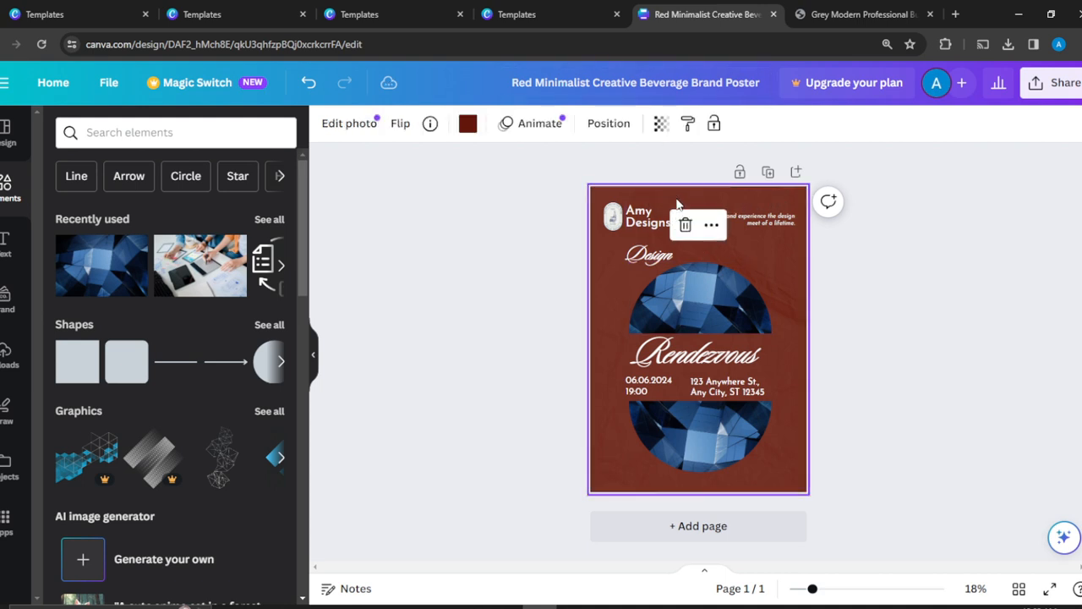
click(466, 125)
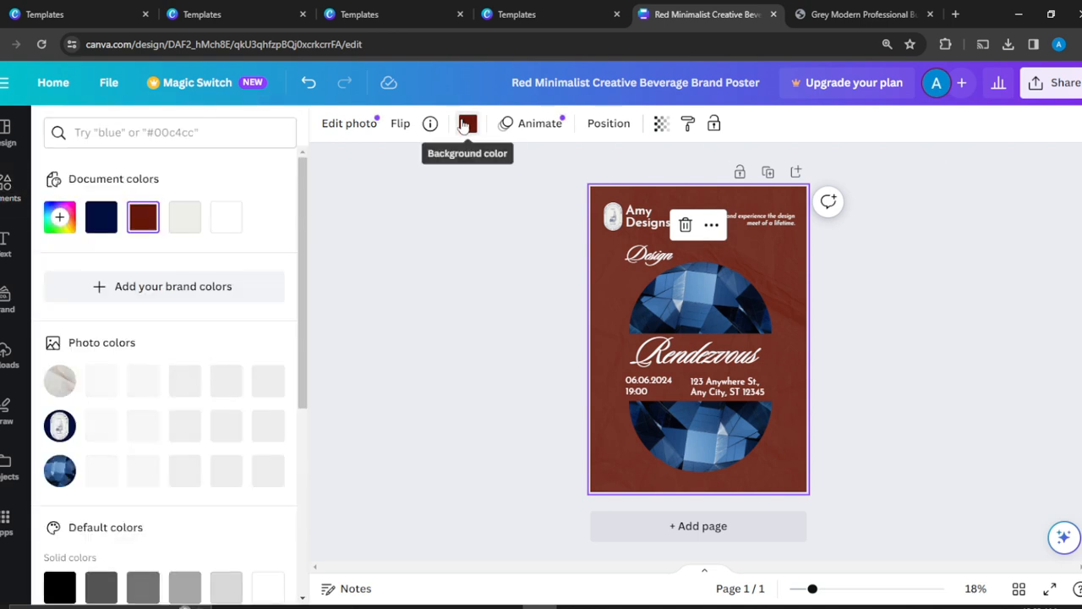
click(102, 220)
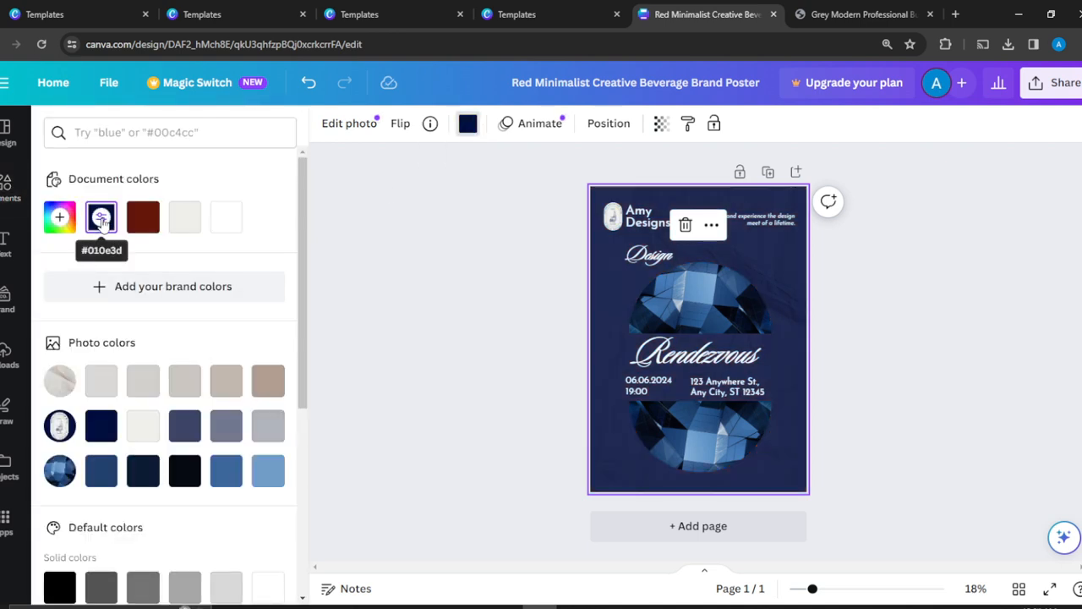
click(99, 478)
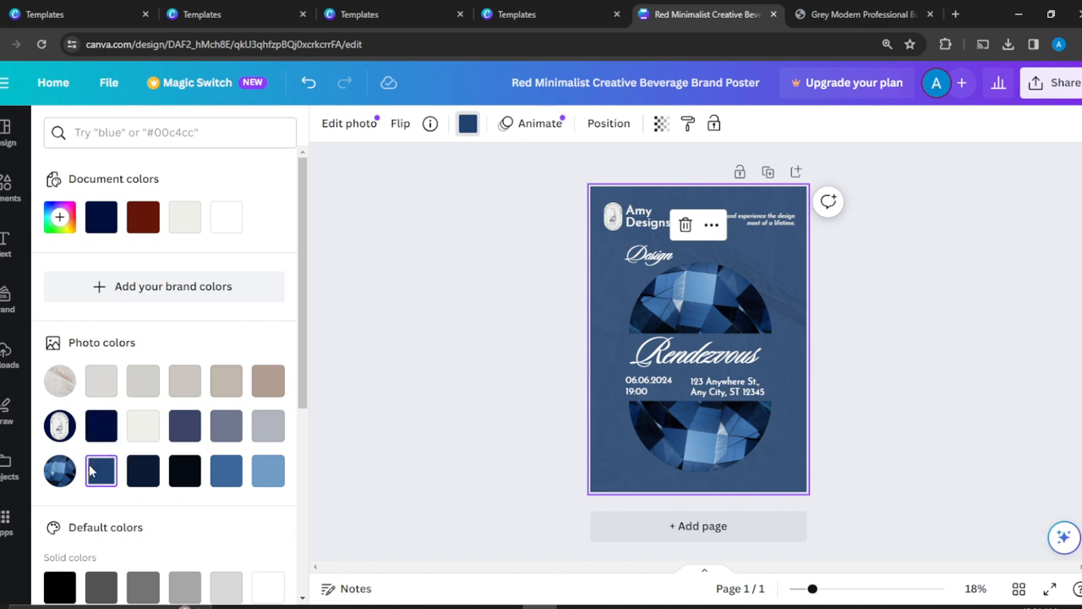
click(144, 470)
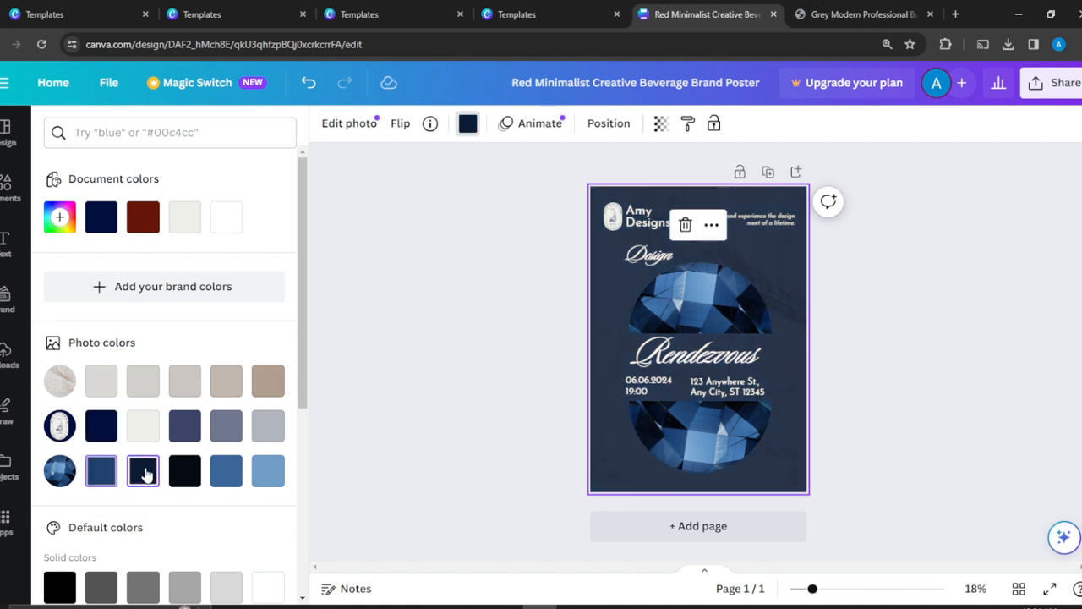
key(Escape)
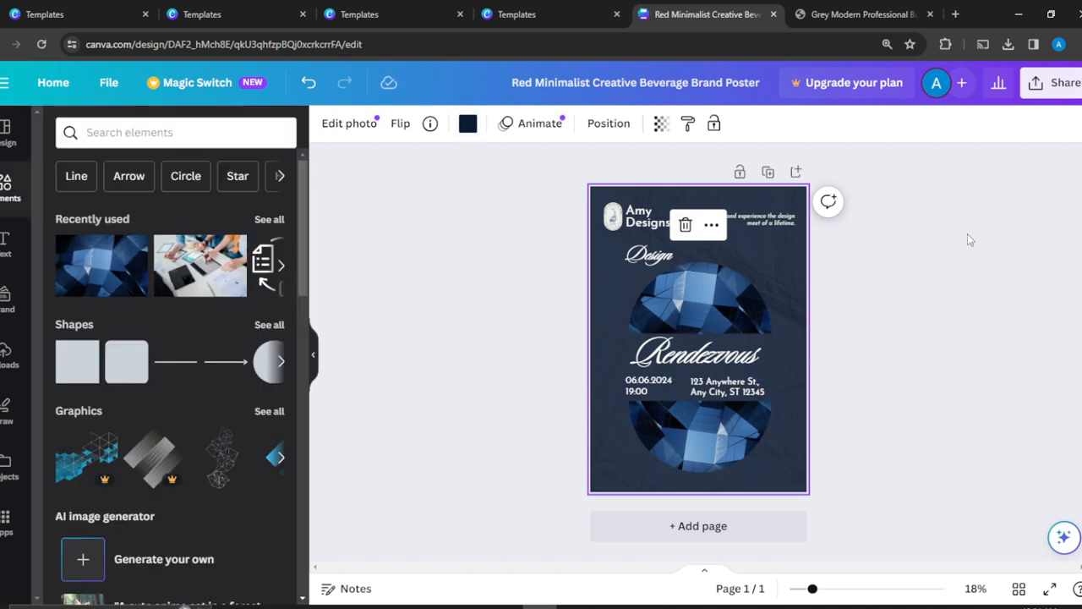
click(611, 214)
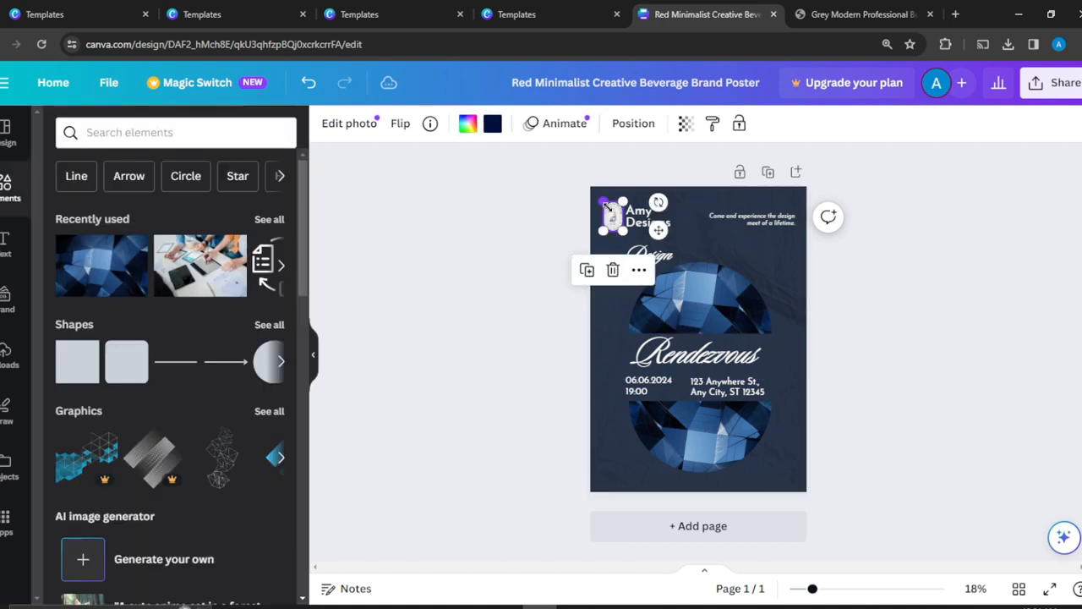
click(615, 273)
click(615, 276)
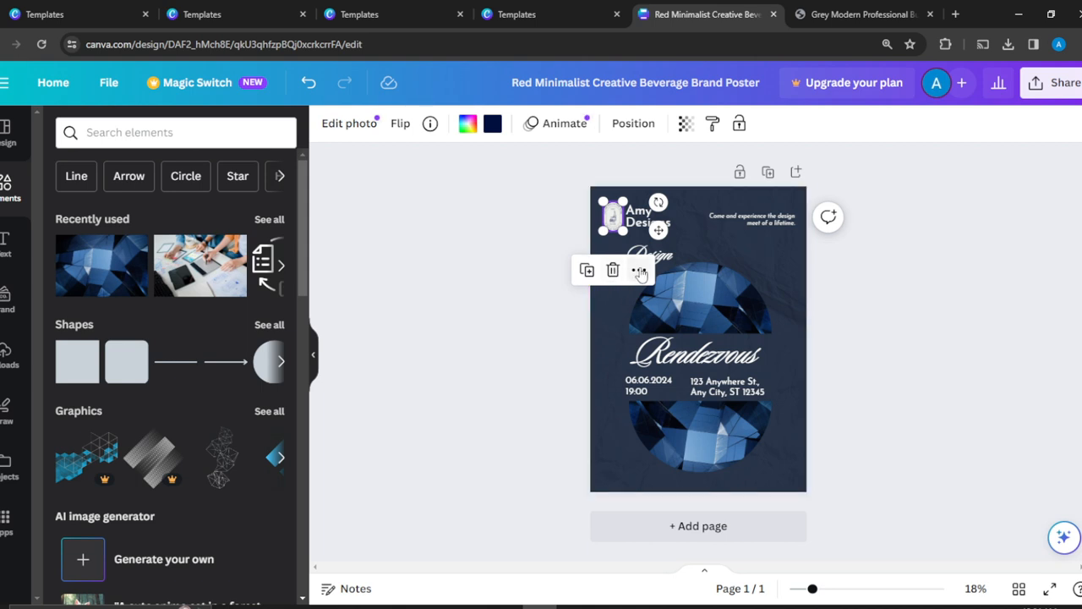
click(639, 270)
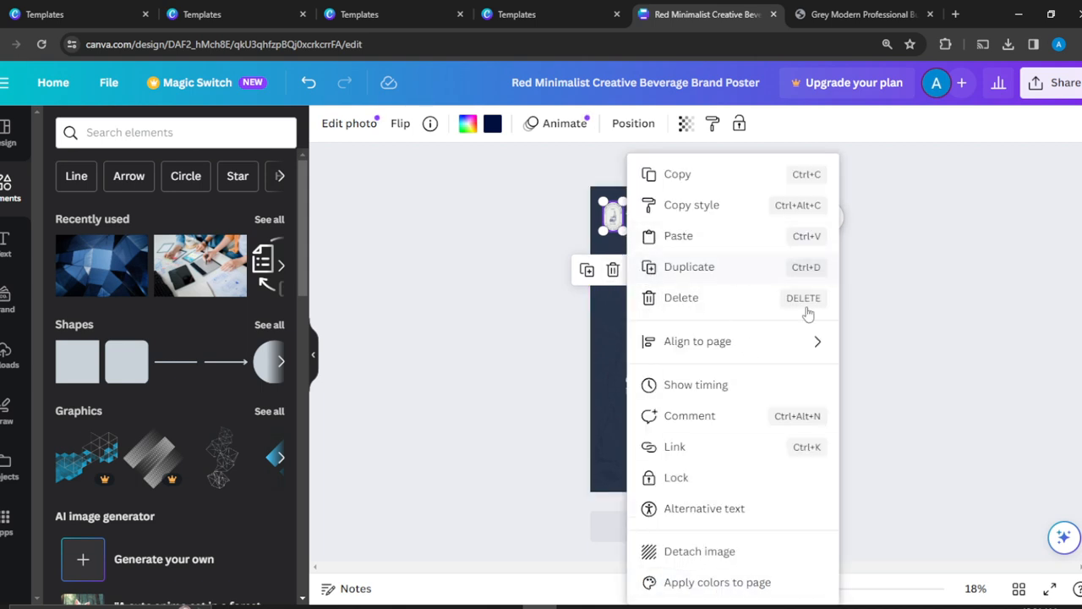
click(948, 341)
click(612, 217)
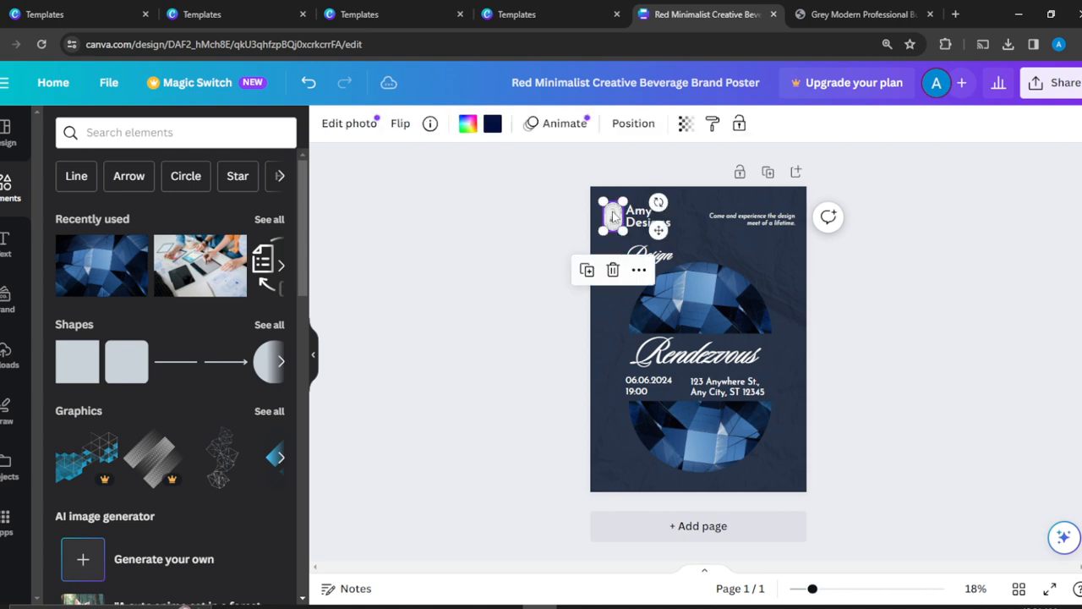
click(638, 270)
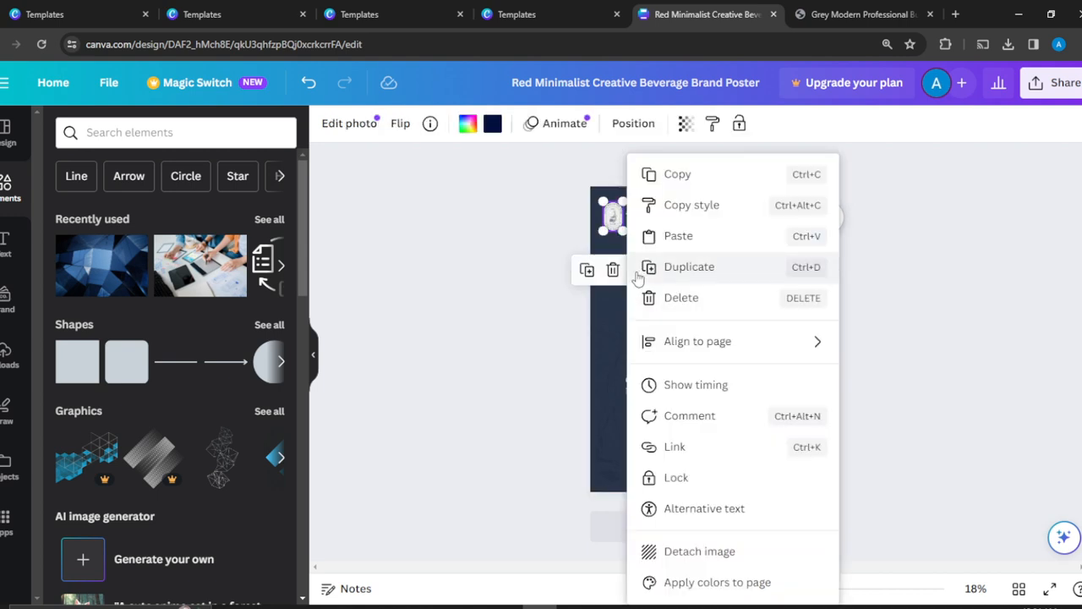
click(549, 233)
click(549, 232)
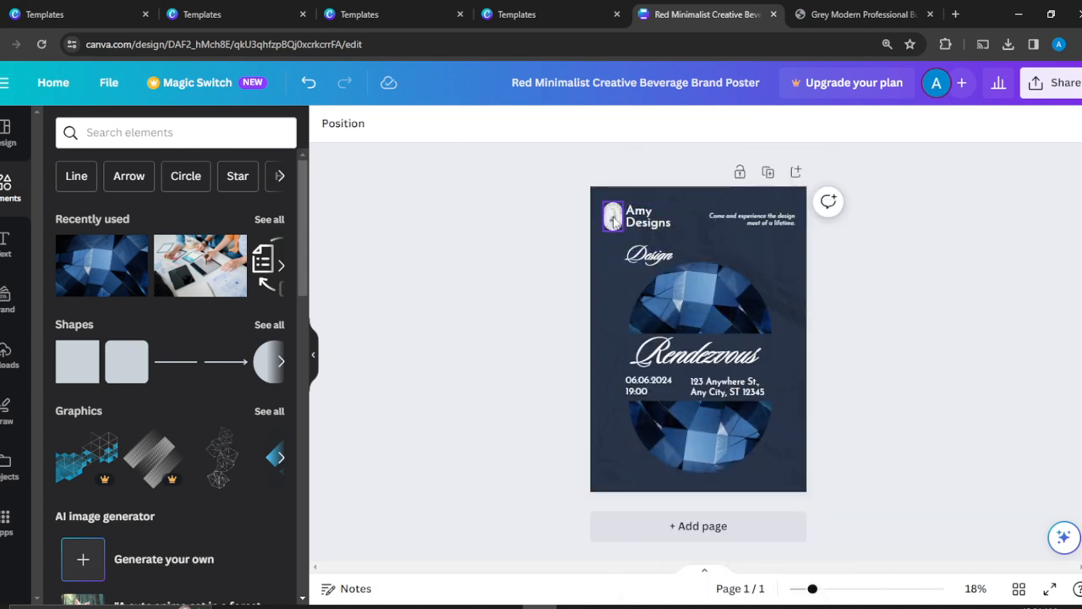
- Delete the oval logo beside the brand name, removing both its image and its frame
click(612, 218)
click(613, 269)
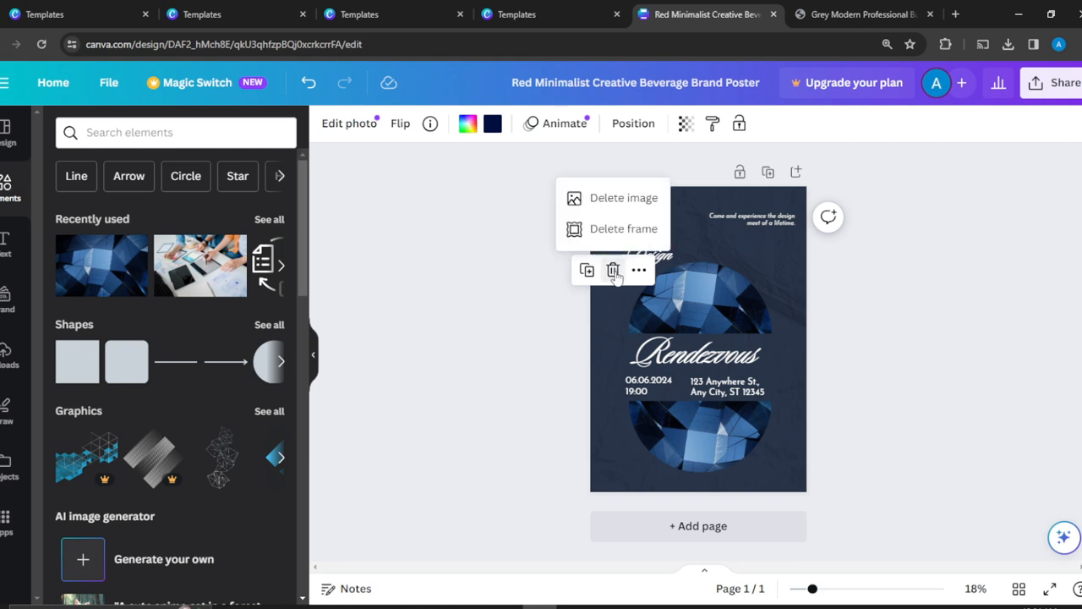
click(640, 202)
click(612, 269)
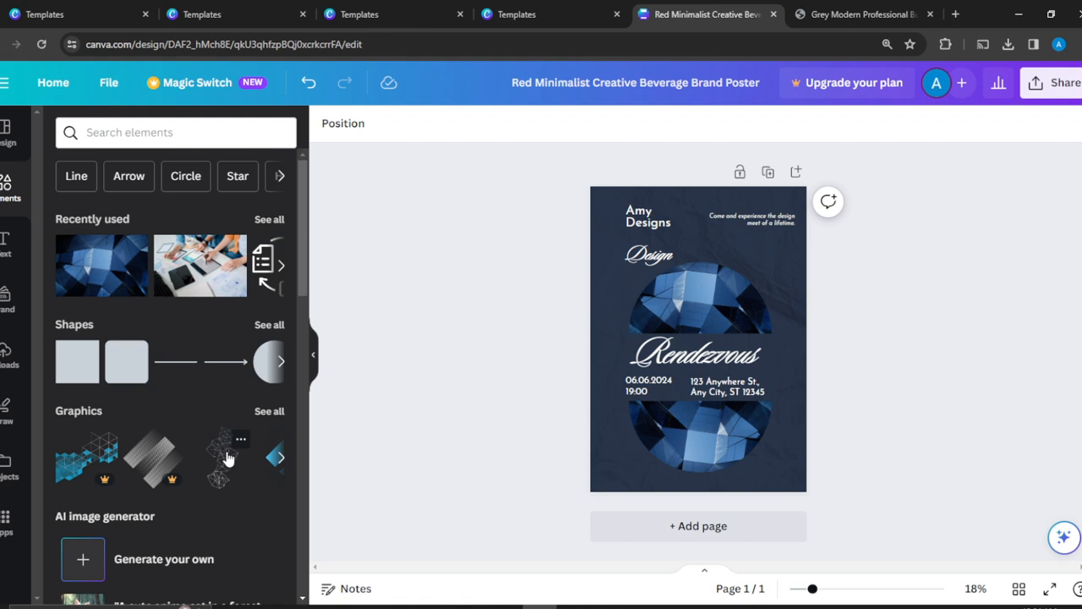
- Add the geometric line-network graphic to the poster, shrink it to logo size and place it just left of the brand name
drag(226, 458, 608, 218)
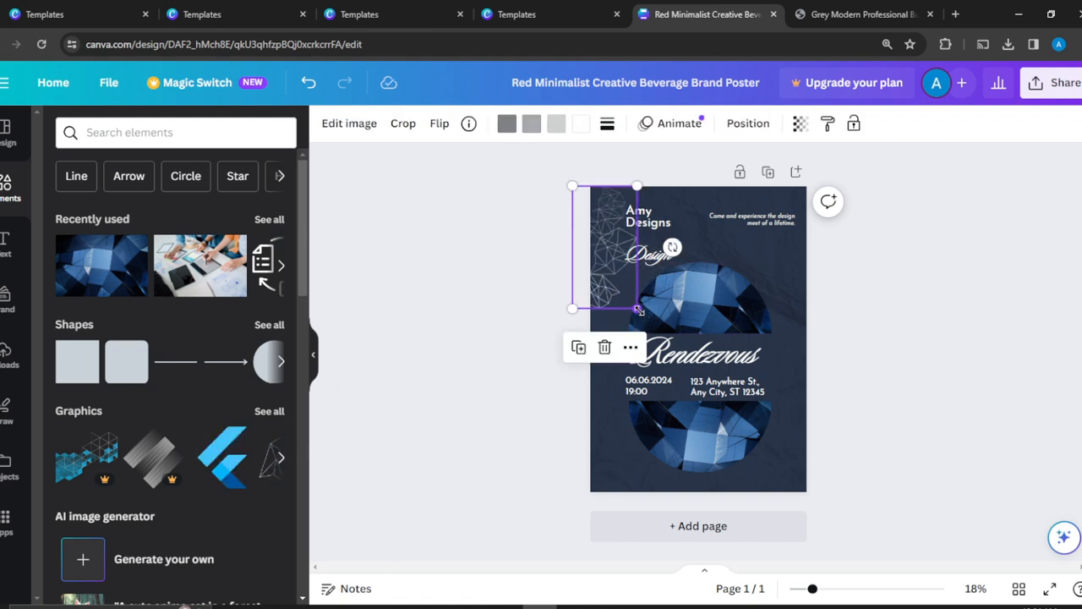
drag(641, 312, 613, 226)
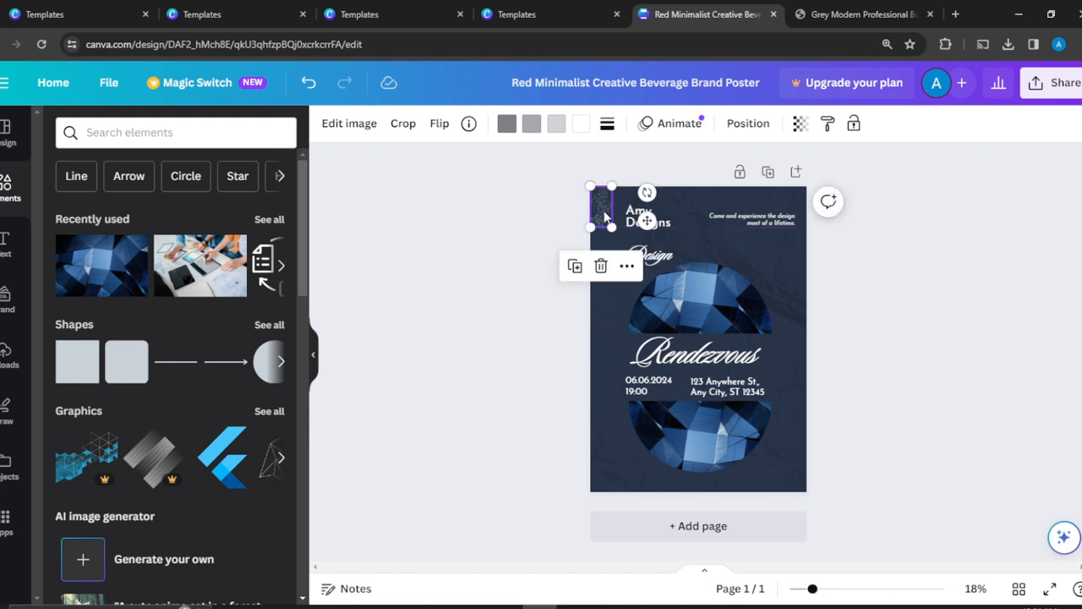
drag(602, 215, 611, 218)
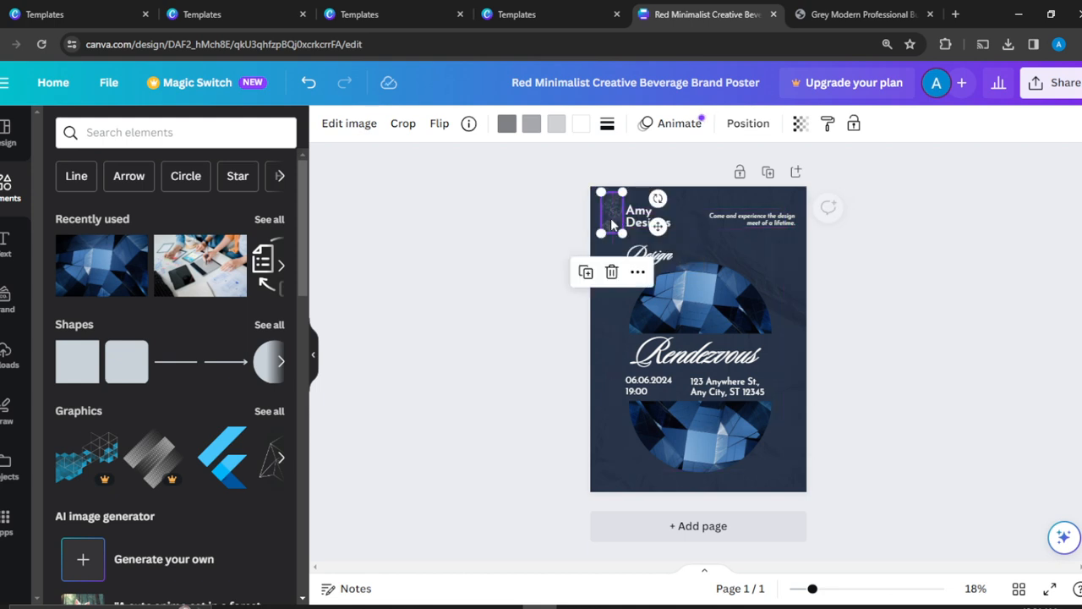
click(893, 206)
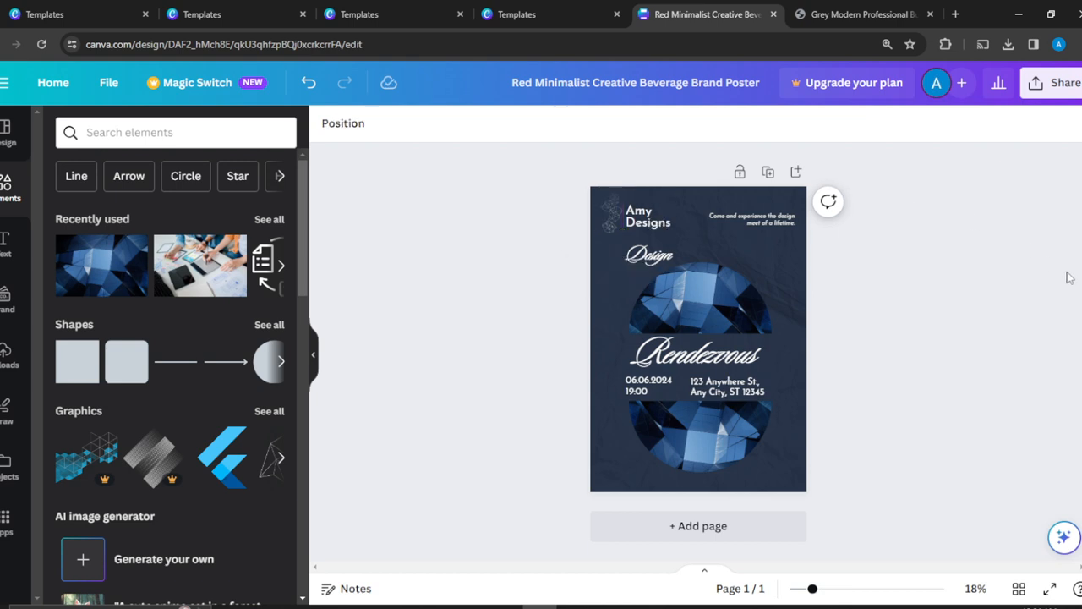